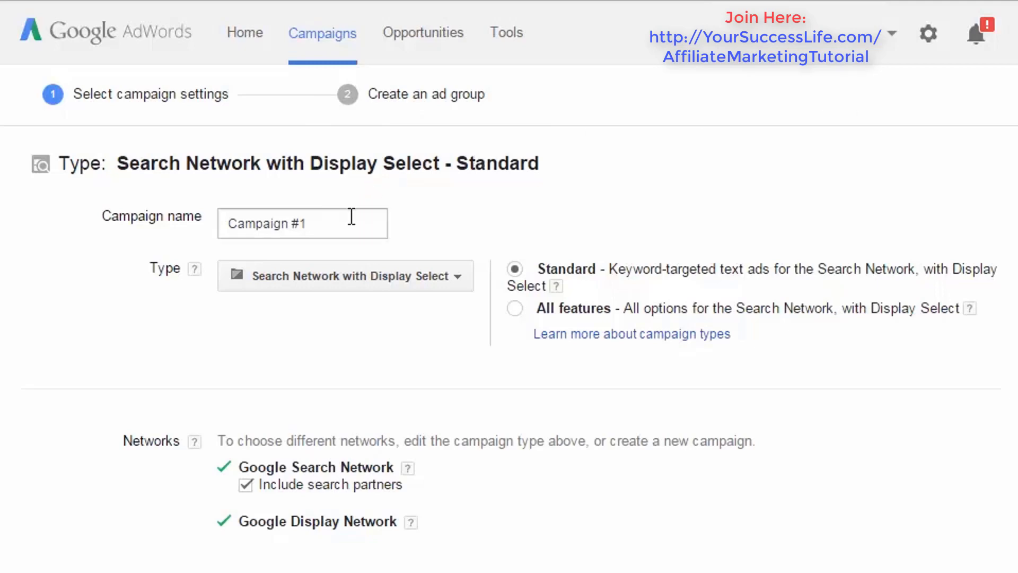
- Rename the campaign from its default name to "Stop Cat Scratching"
drag(351, 219, 209, 217)
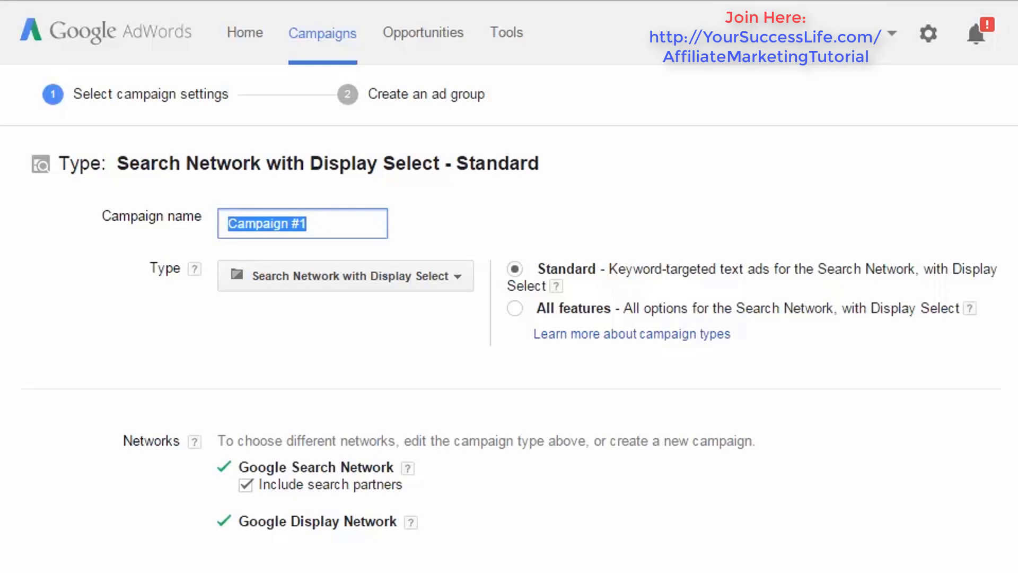
text(S)
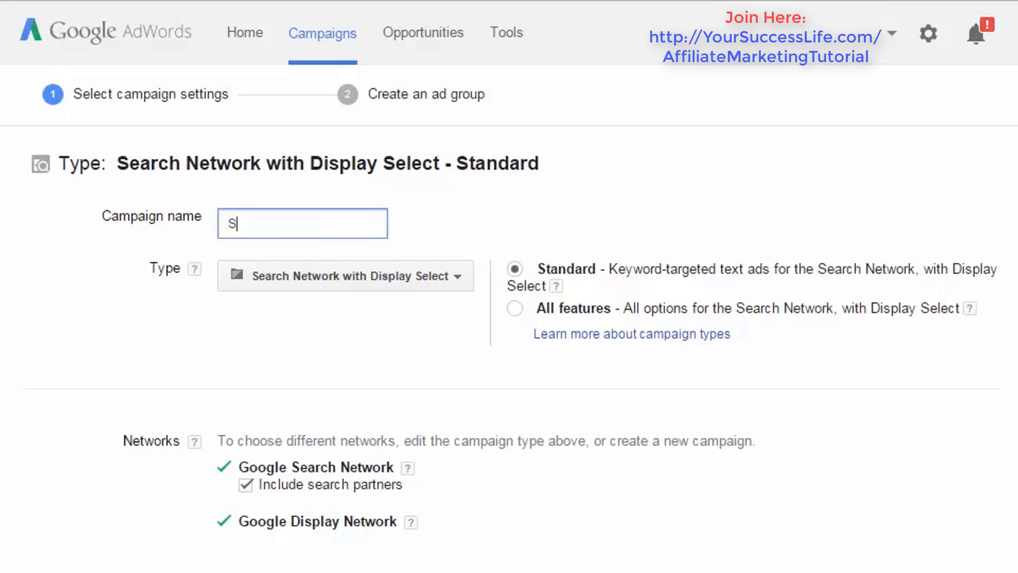
text(top Cat Scratch)
text(in)
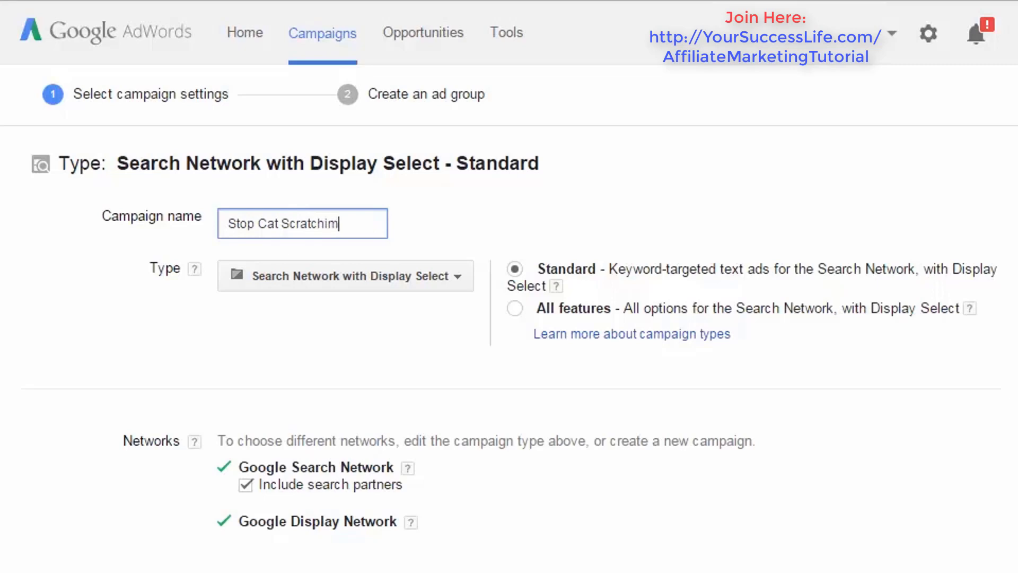
key(BackSpace)
key(BackSpace)
text(ing)
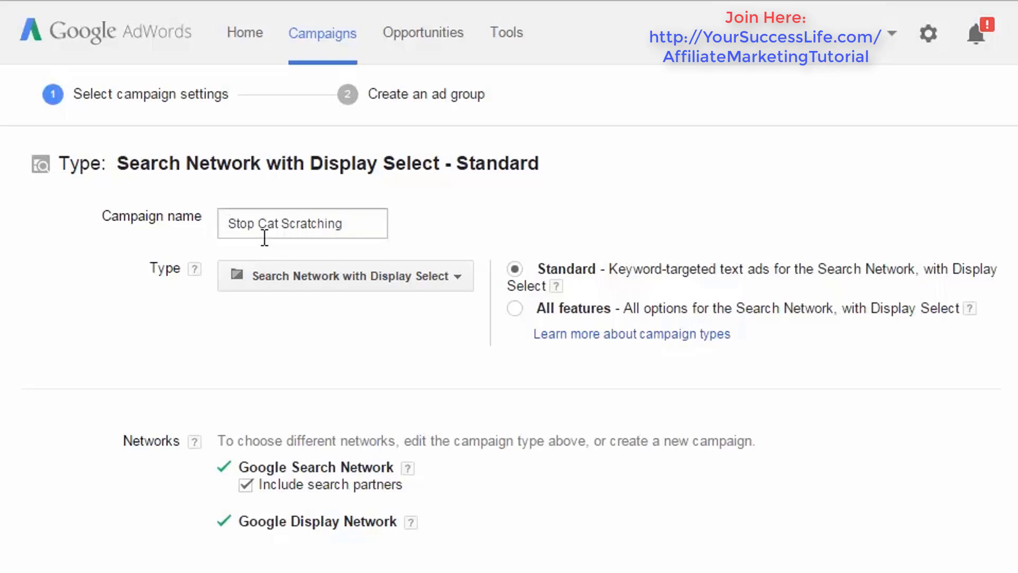
click(227, 223)
drag(254, 217, 387, 222)
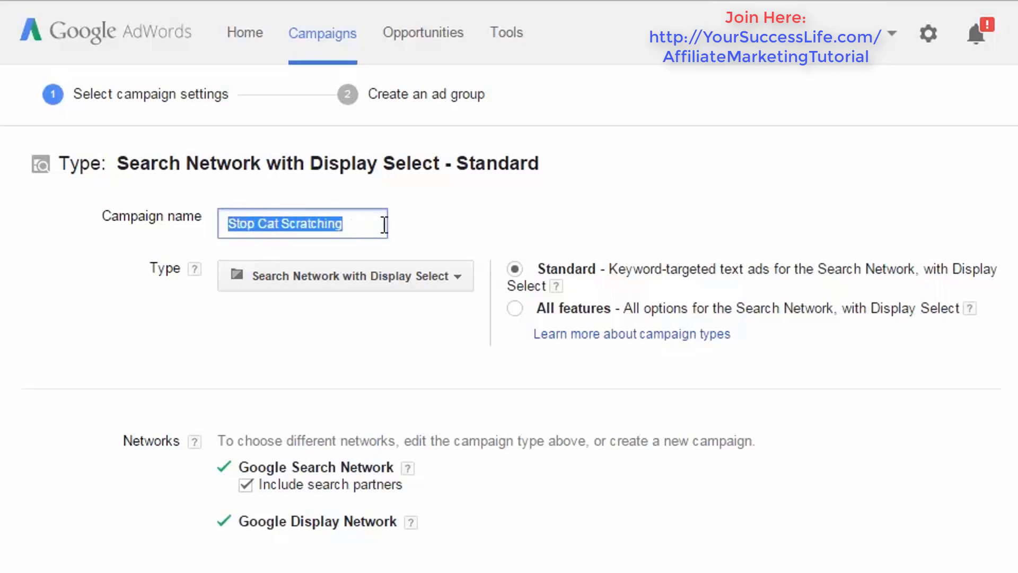
click(375, 224)
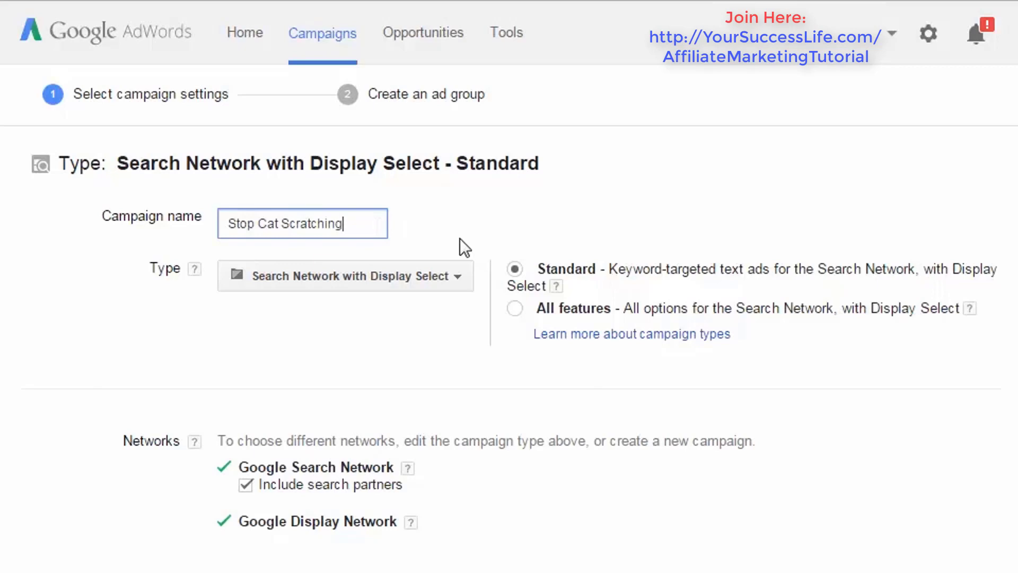
- Review the available campaign types, the help note on the Standard option and the help article about choosing a campaign type
click(455, 276)
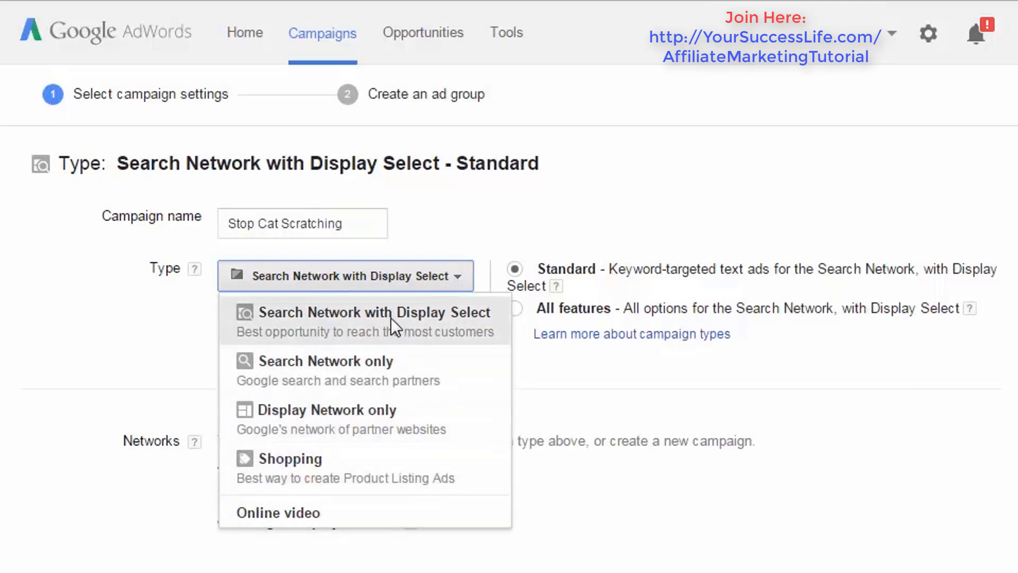
click(586, 263)
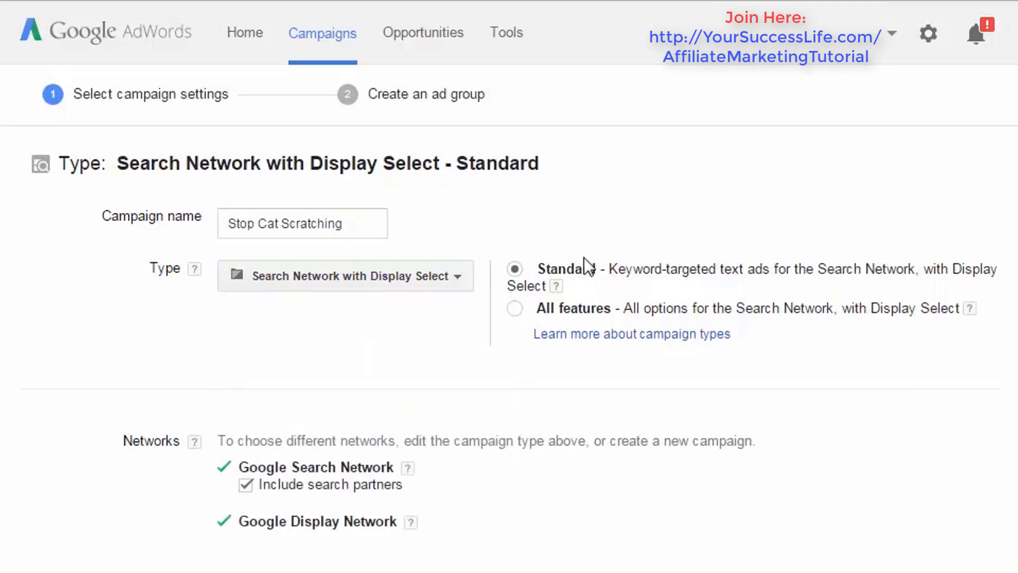
click(556, 287)
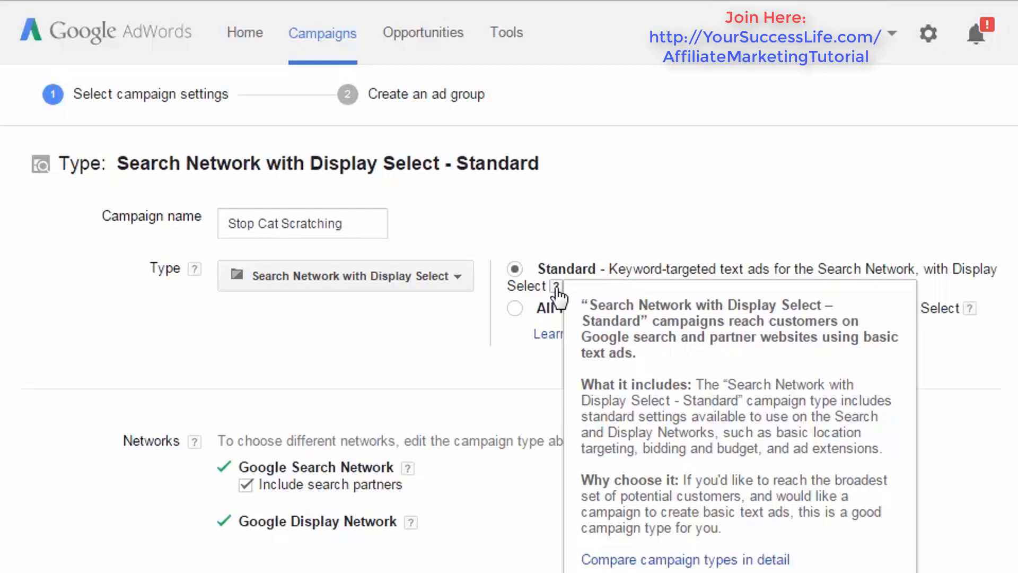
click(535, 364)
click(565, 335)
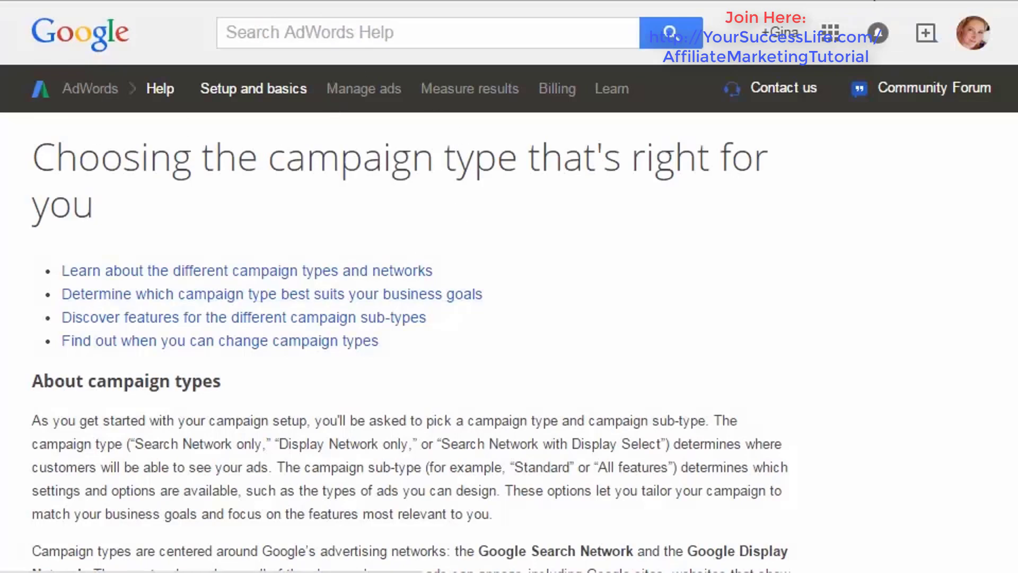
scroll(509, 287, down, 4)
scroll(509, 286, down, 20)
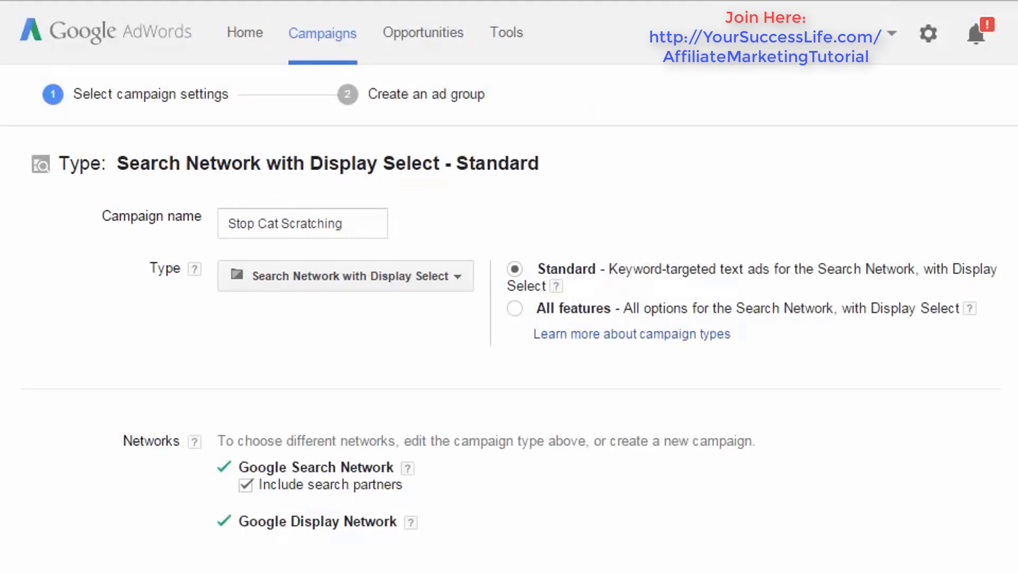
- Review the campaign's Networks settings and read the help note on device targeting
scroll(509, 326, down, 3)
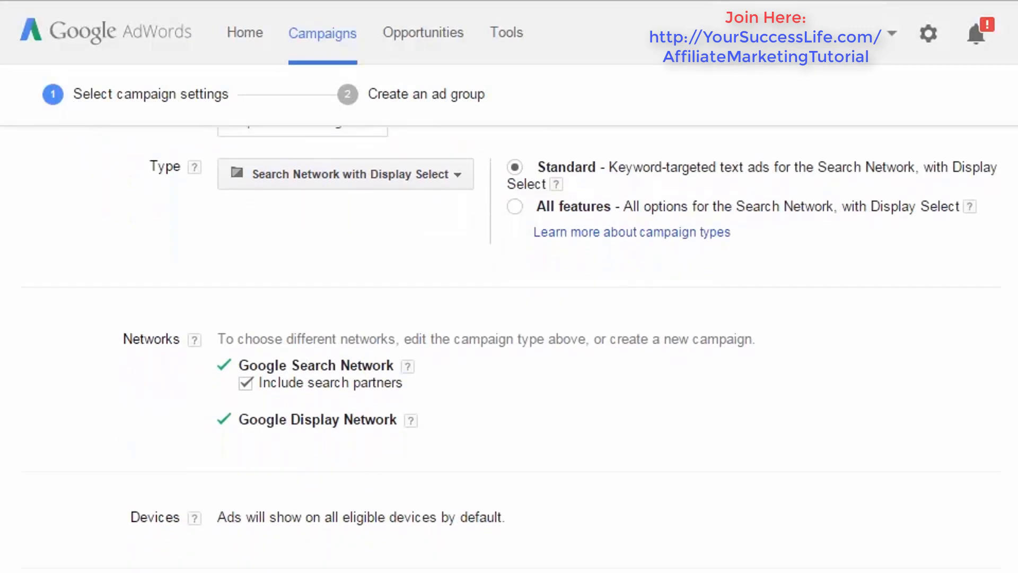
scroll(934, 204, down, 2)
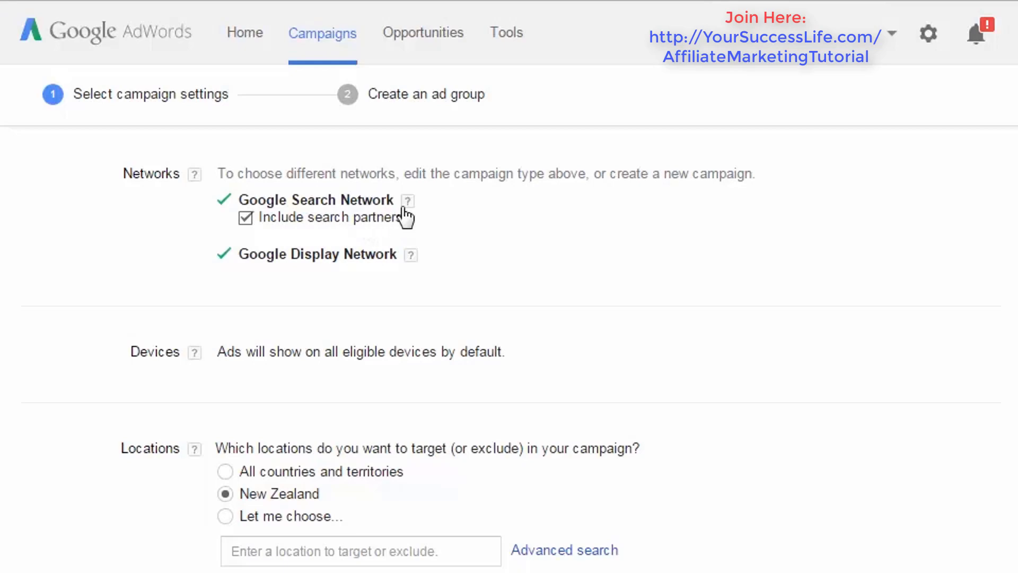
drag(223, 170, 508, 264)
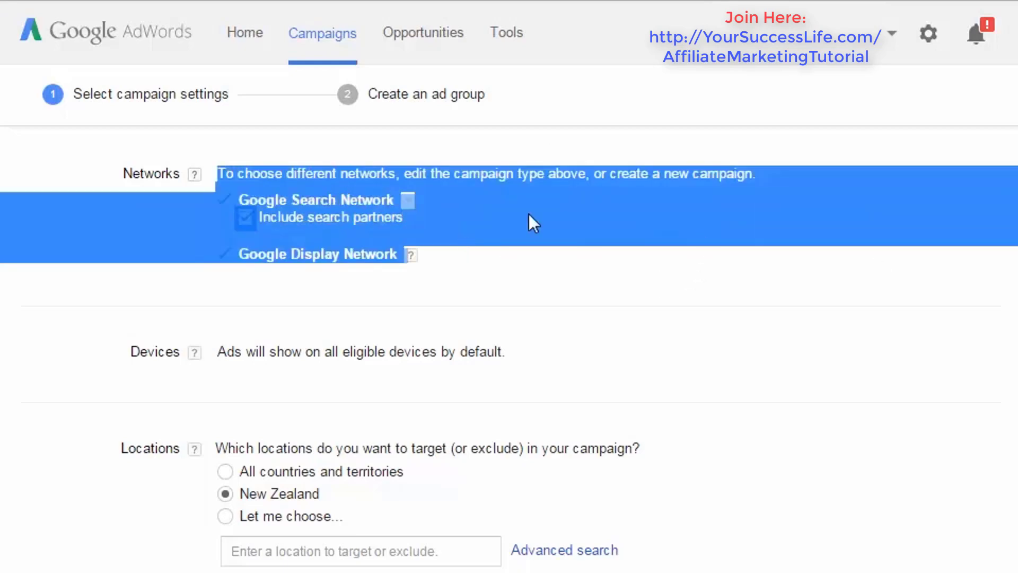
scroll(509, 318, down, 1)
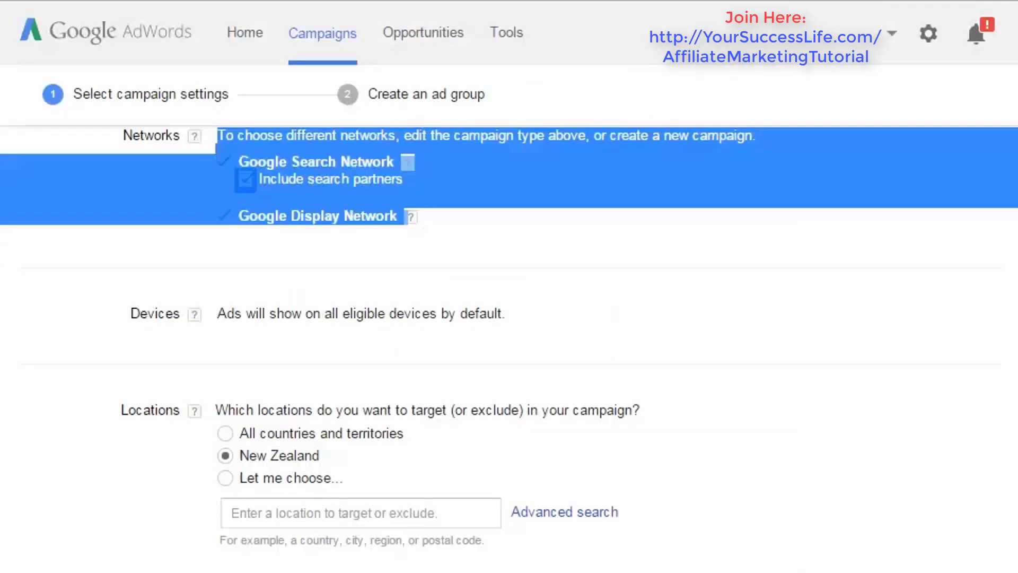
scroll(509, 318, down, 2)
scroll(509, 318, down, 2)
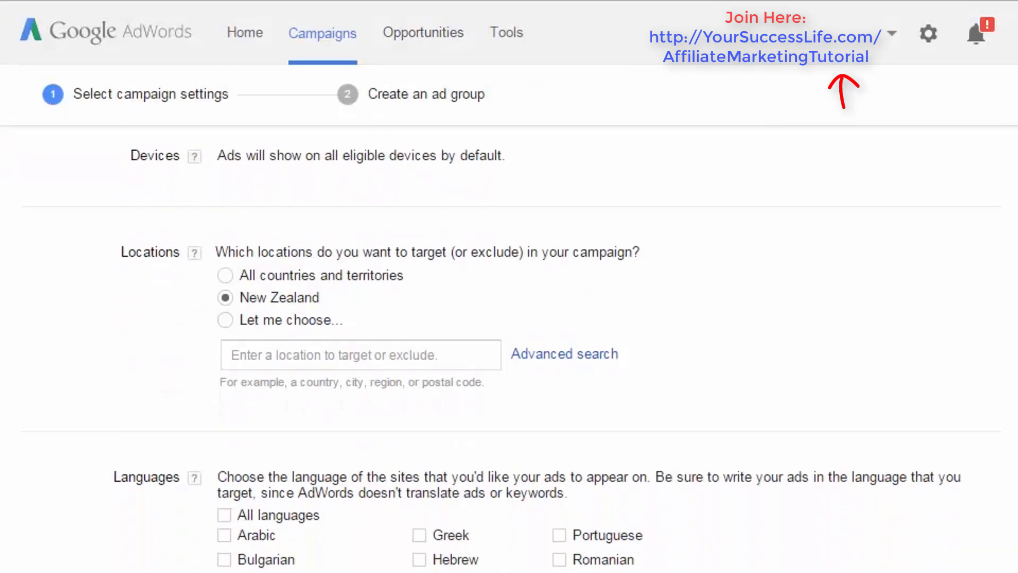
click(195, 158)
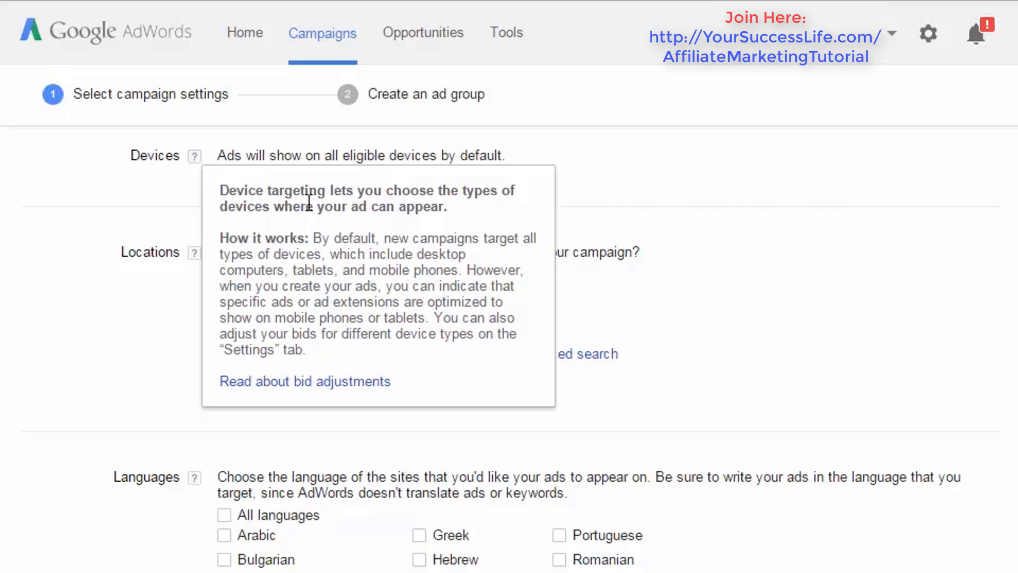
- Add the countries United States and United Kingdom as self-chosen targeted locations for the campaign
scroll(666, 241, down, 2)
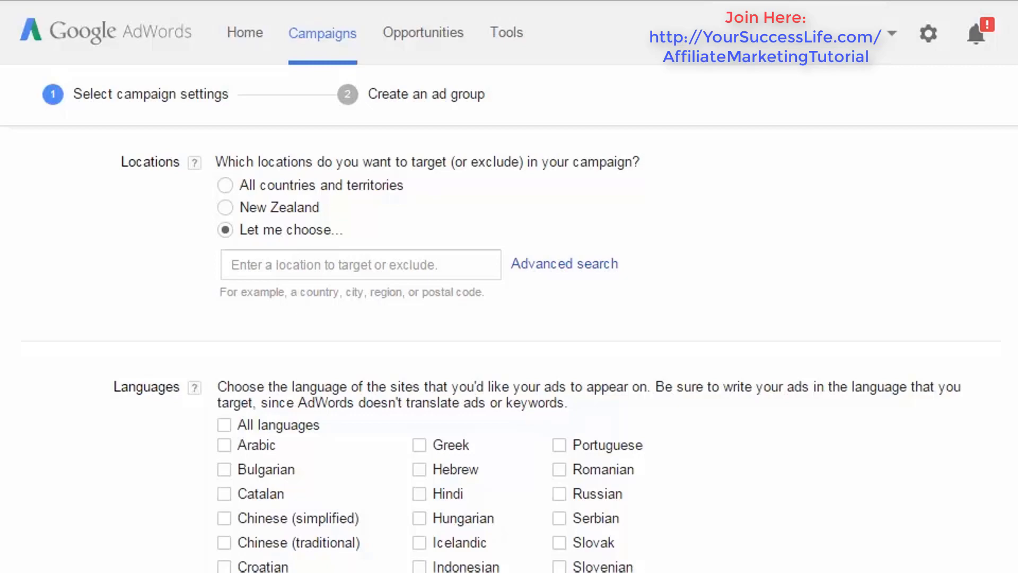
click(429, 267)
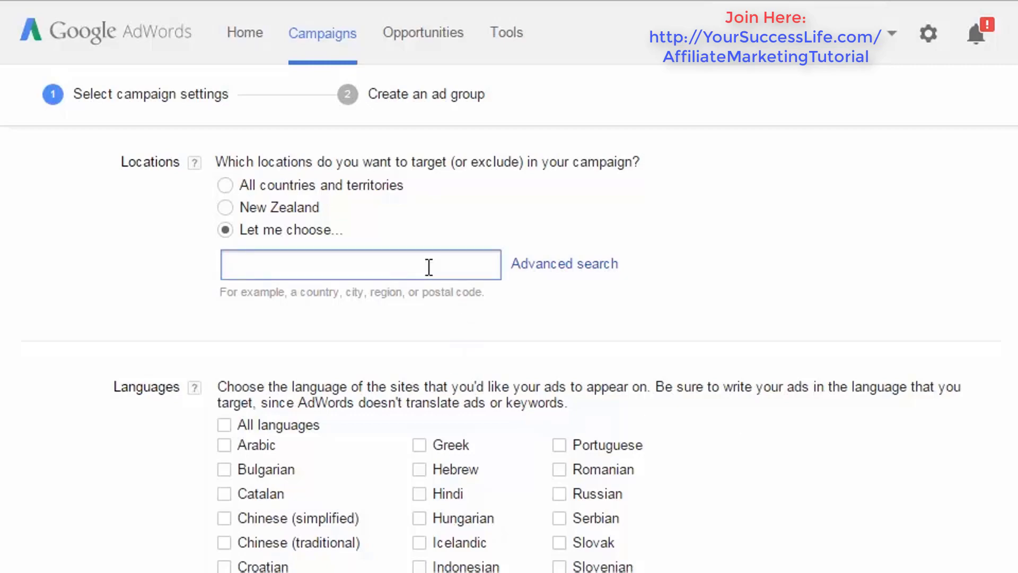
text(us)
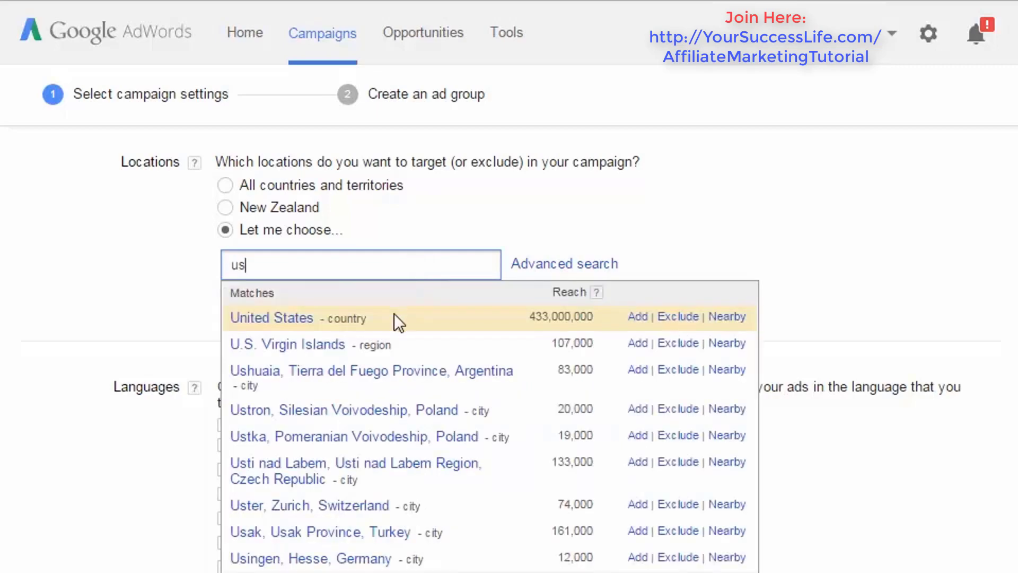
click(301, 320)
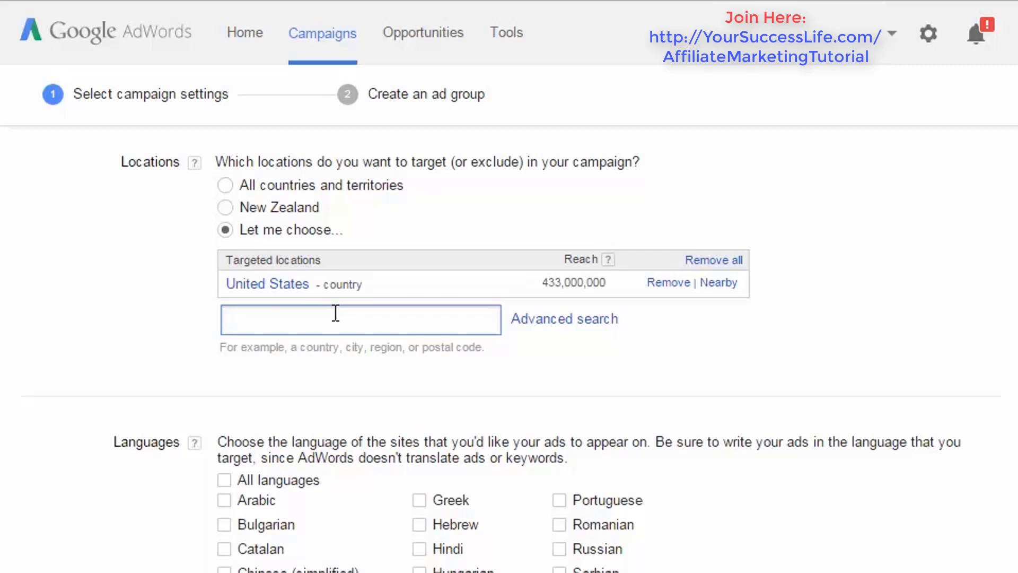
text(Uk)
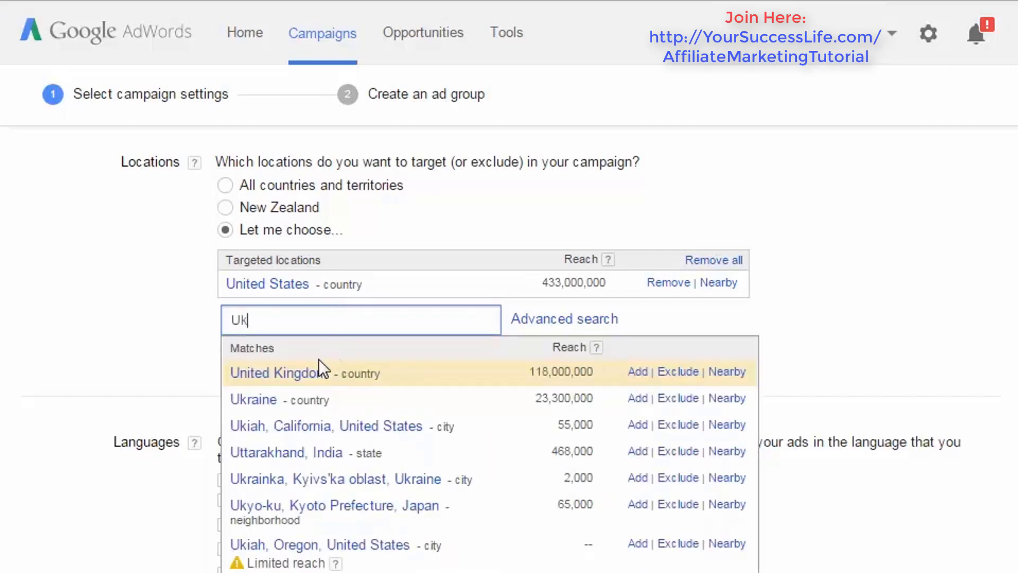
click(320, 373)
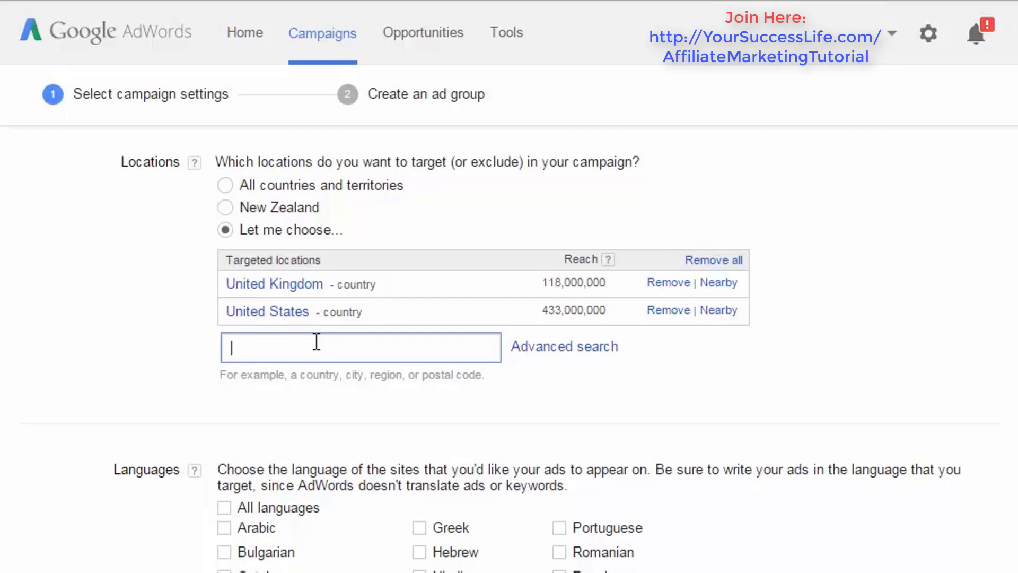
- Add the countries New Zealand and Australia to the campaign's targeted locations
text(N)
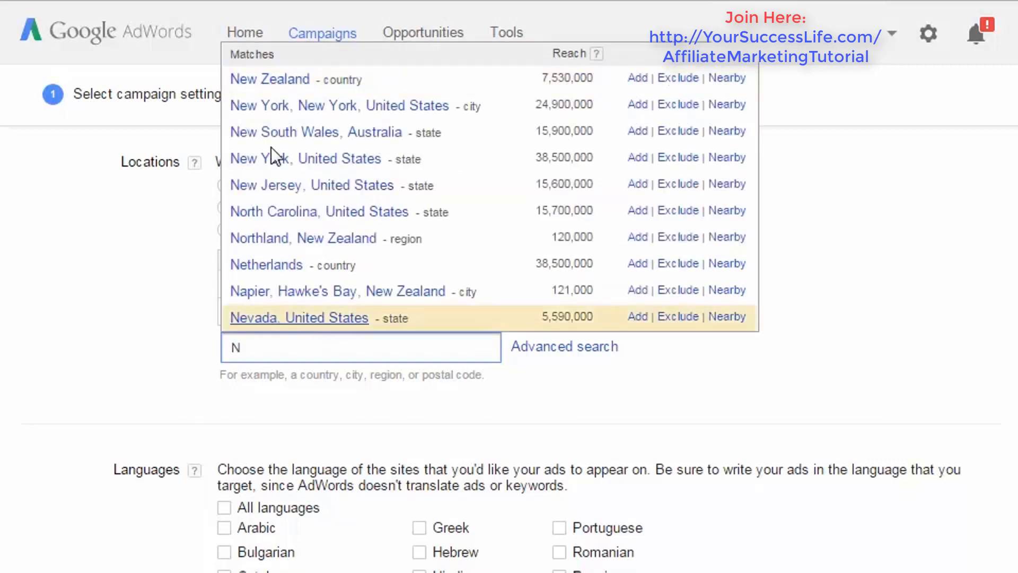
click(263, 80)
click(339, 367)
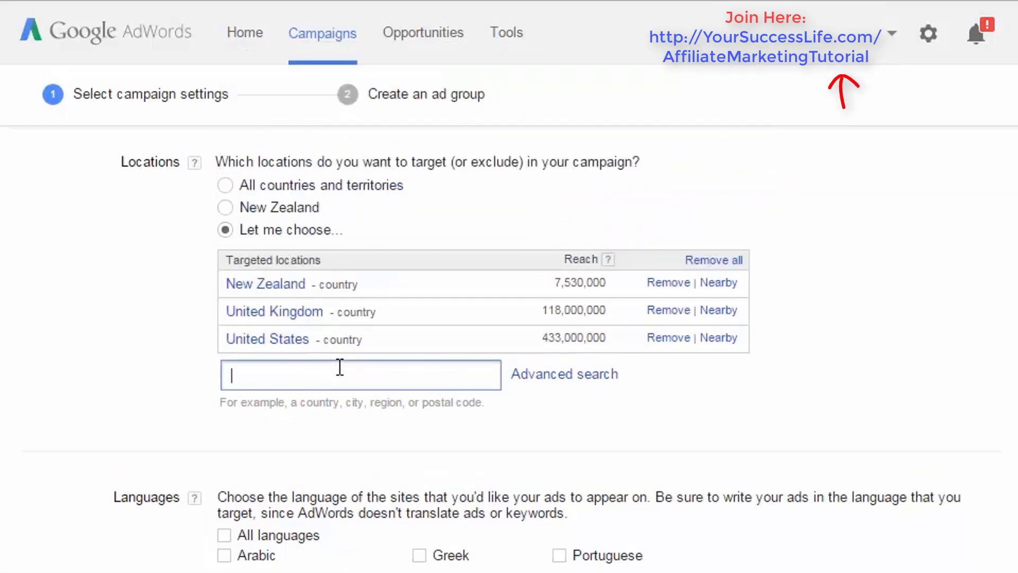
text(australia)
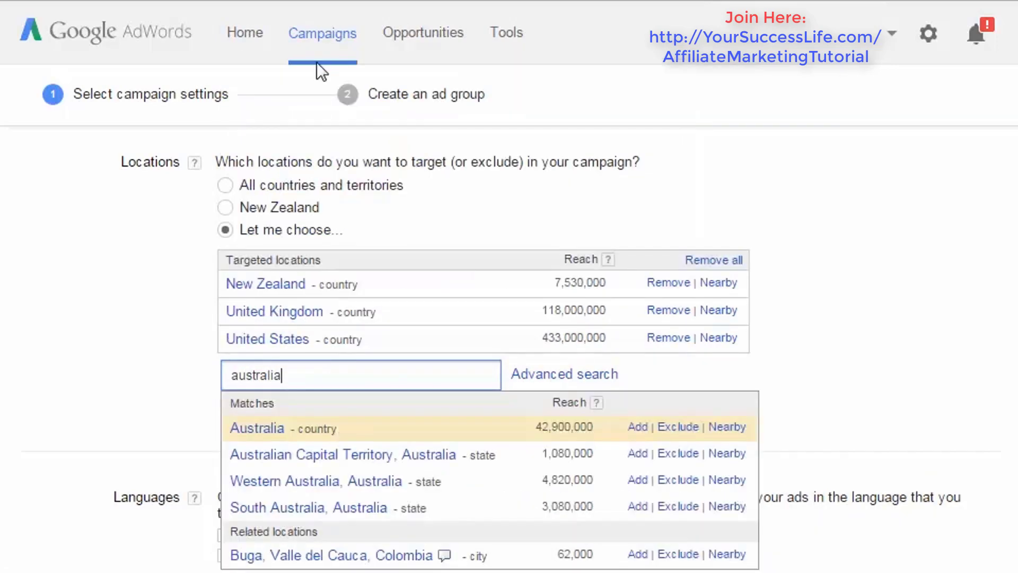
click(268, 427)
click(302, 397)
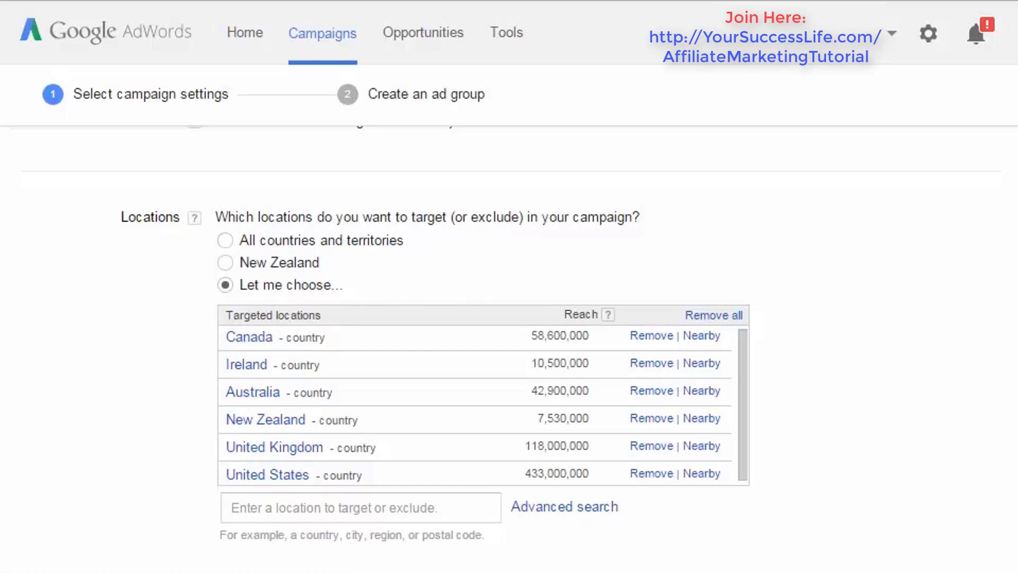
- Examine the suggested and selected campaign languages, then the bid strategy, default bid and budget settings
scroll(509, 334, down, 6)
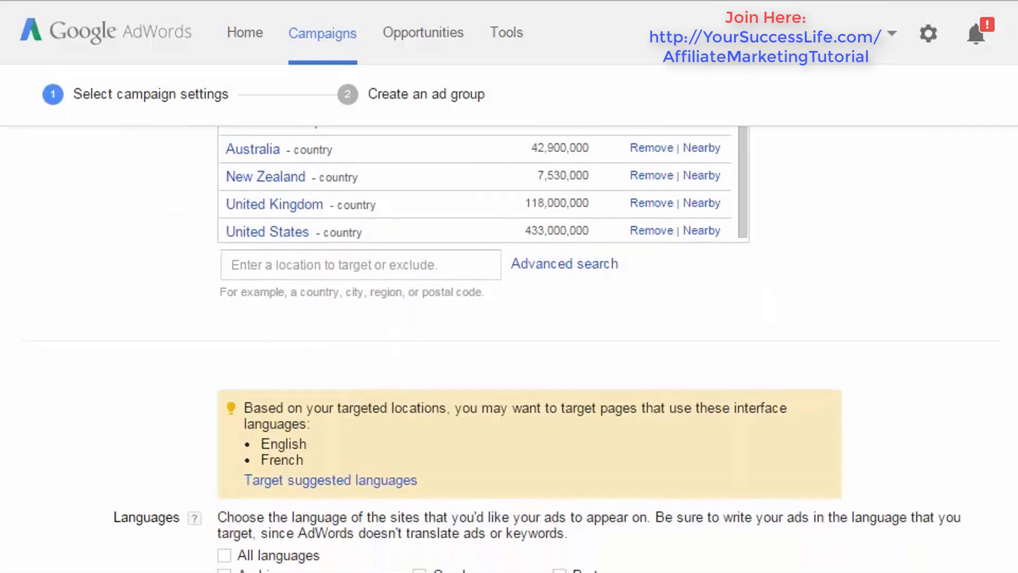
scroll(509, 350, down, 4)
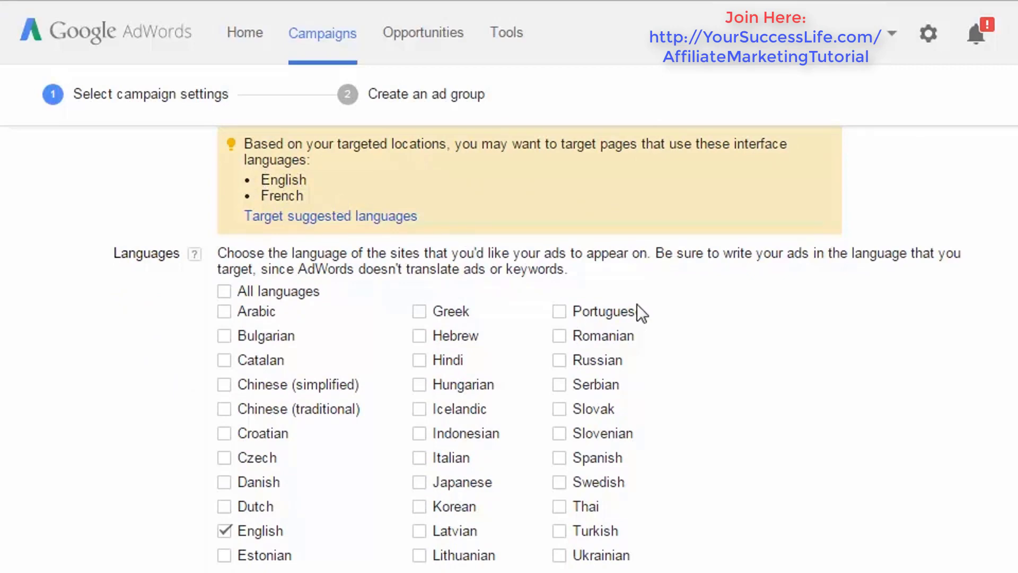
scroll(330, 365, down, 3)
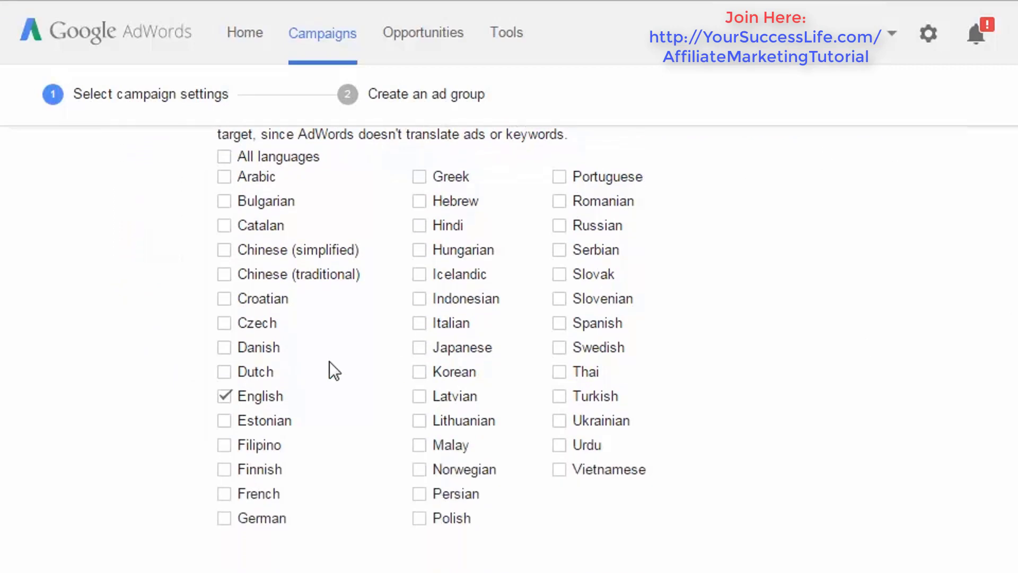
scroll(509, 345, down, 1)
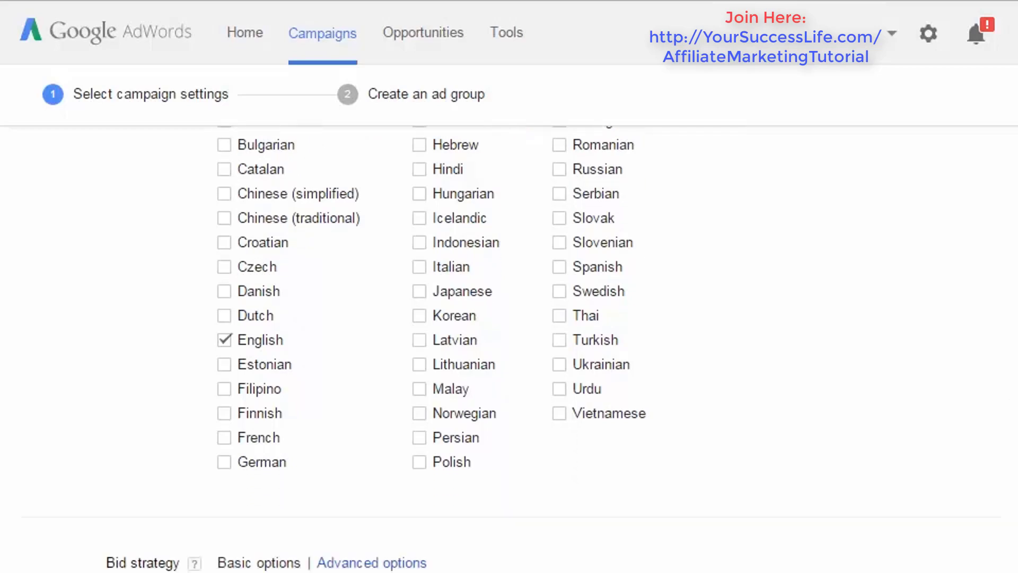
scroll(509, 345, up, 3)
scroll(510, 345, up, 2)
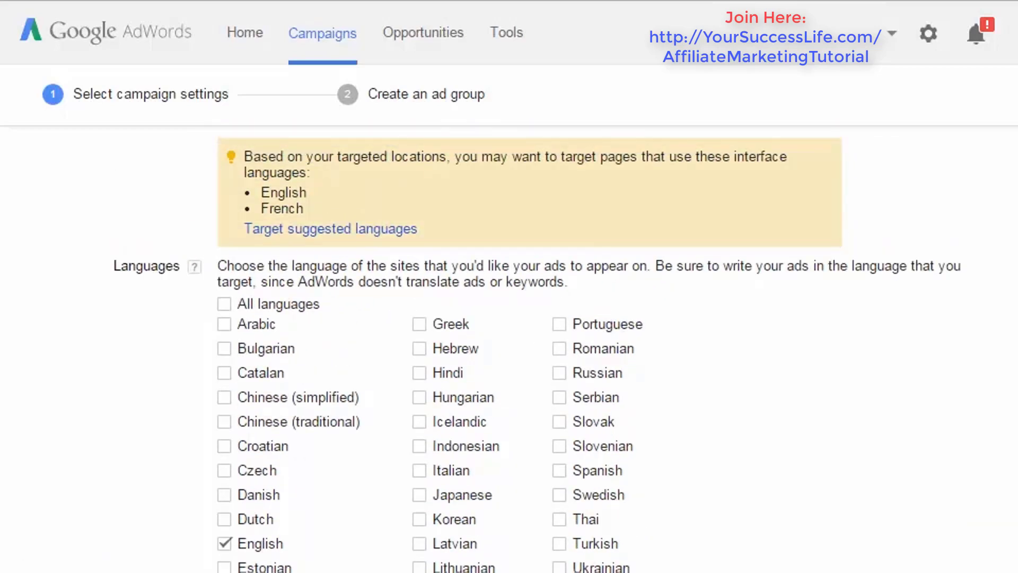
scroll(509, 345, down, 3)
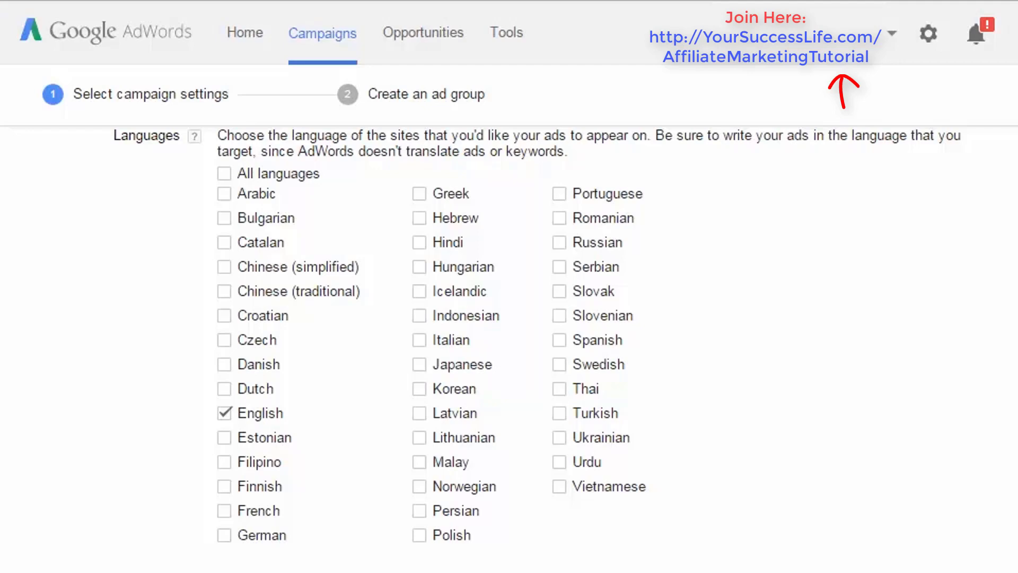
scroll(509, 344, down, 4)
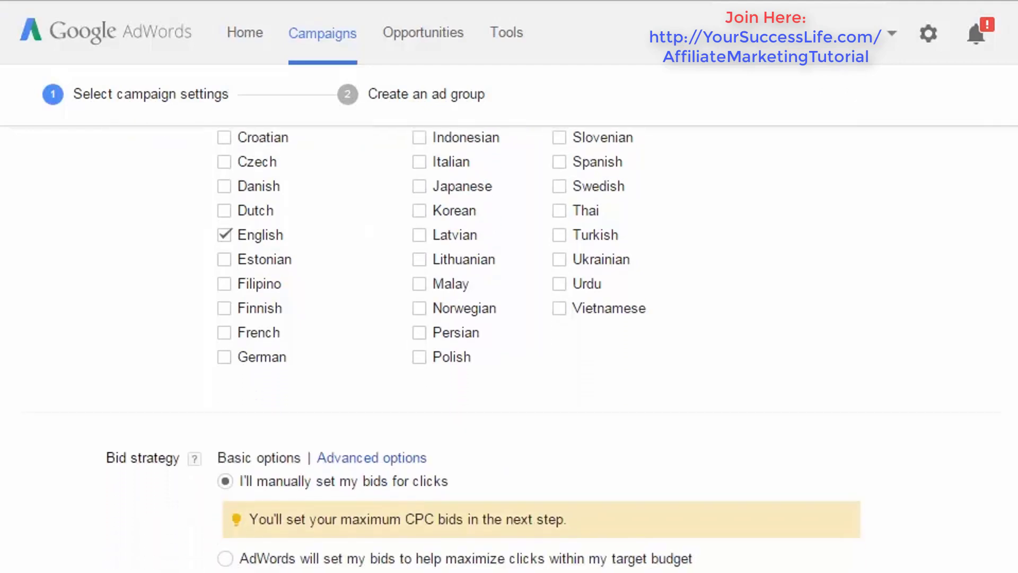
scroll(509, 345, down, 5)
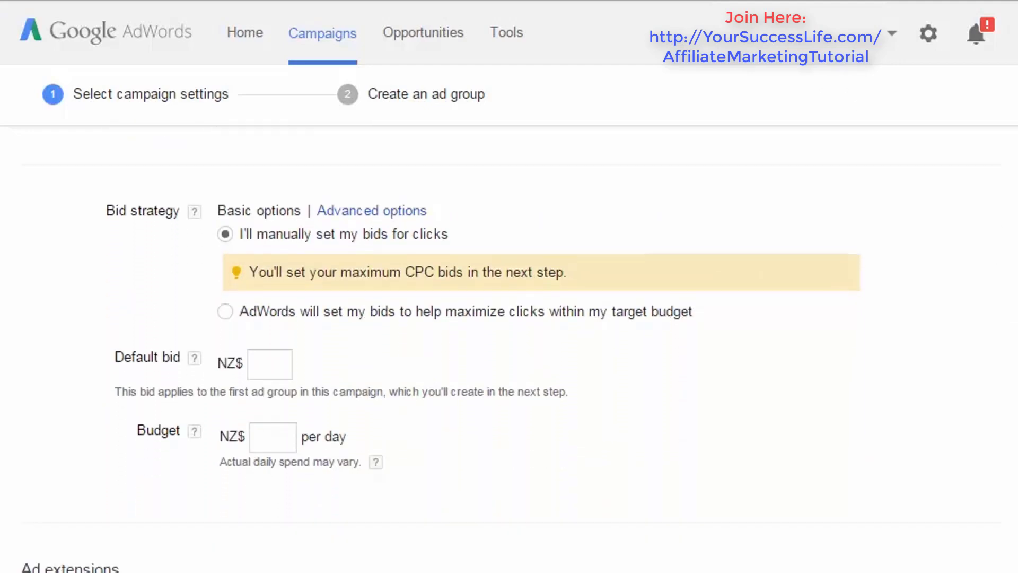
- Read the help notes on bid strategy, default bid and budget
scroll(84, 191, down, 1)
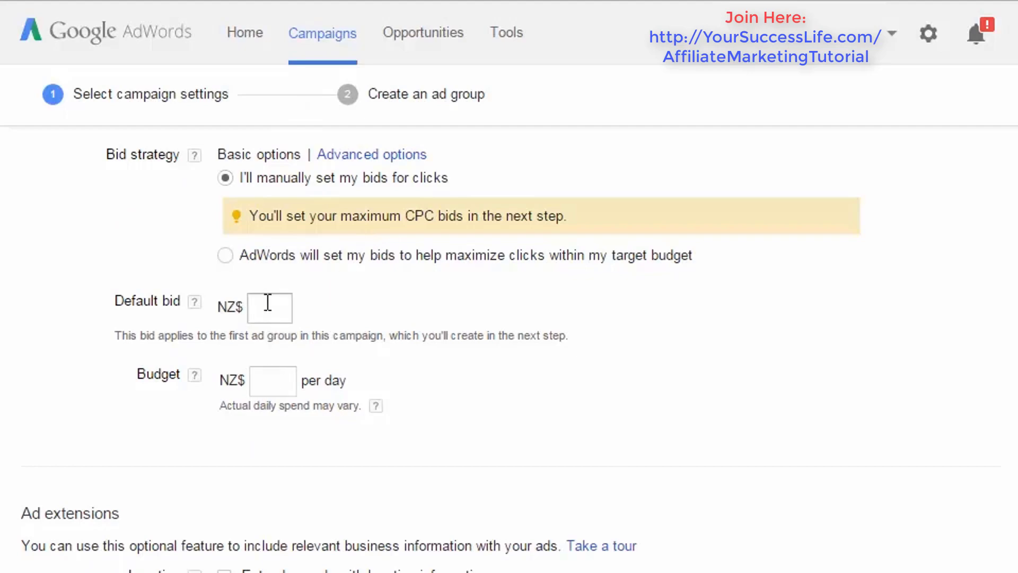
click(195, 156)
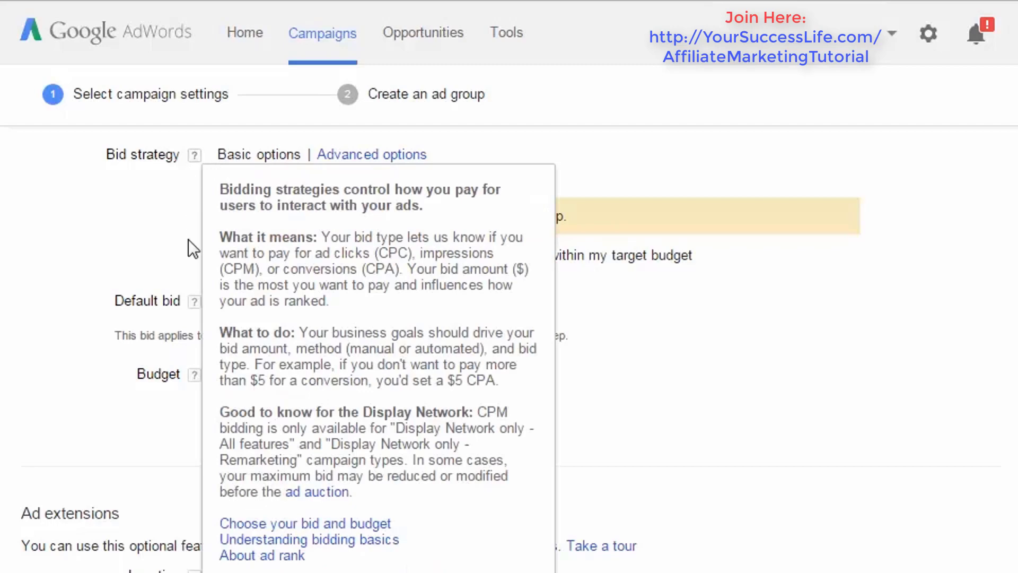
click(195, 311)
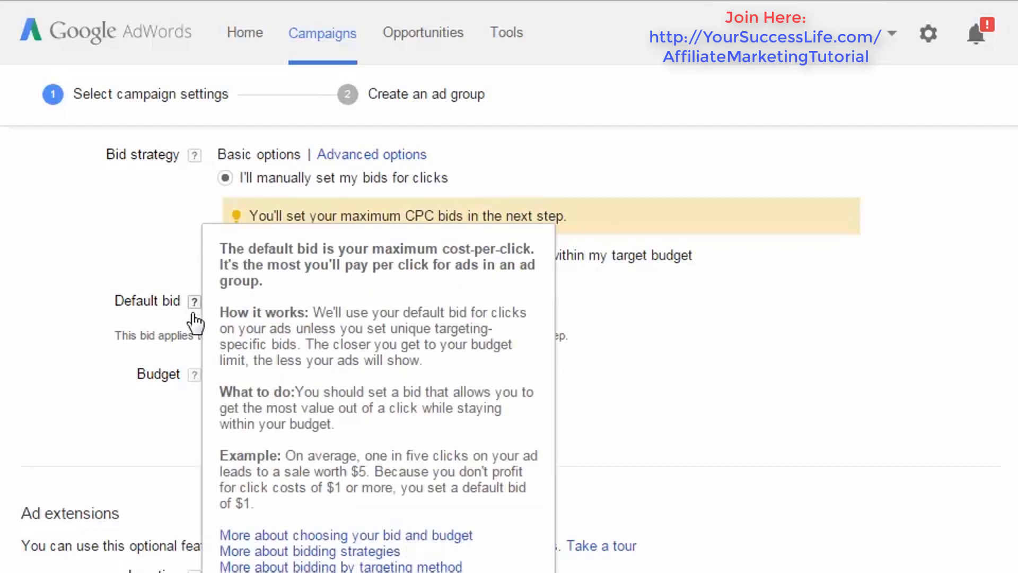
click(195, 376)
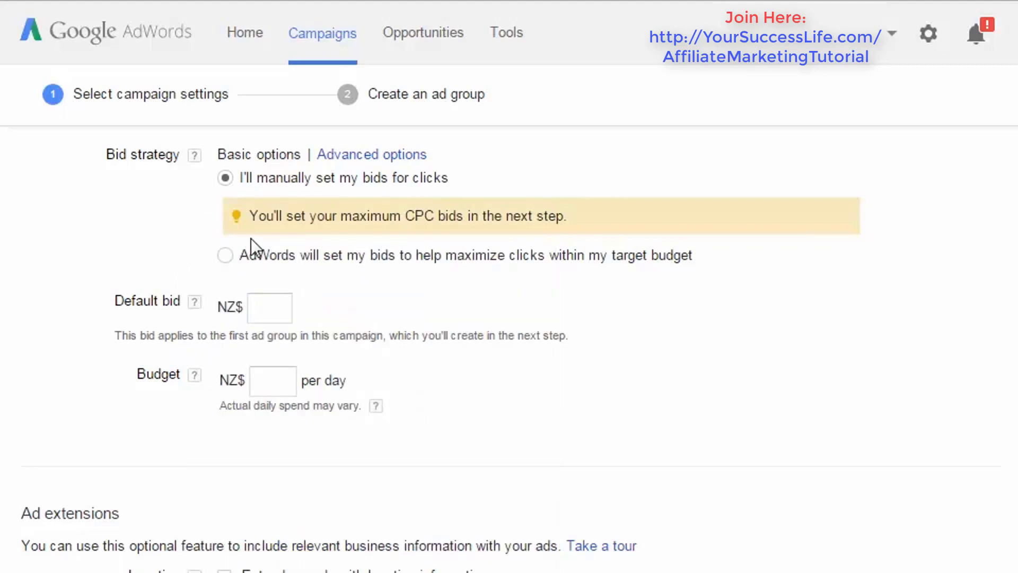
- Set the campaign's budget to NZ$10 per day
click(276, 310)
click(286, 384)
text(10)
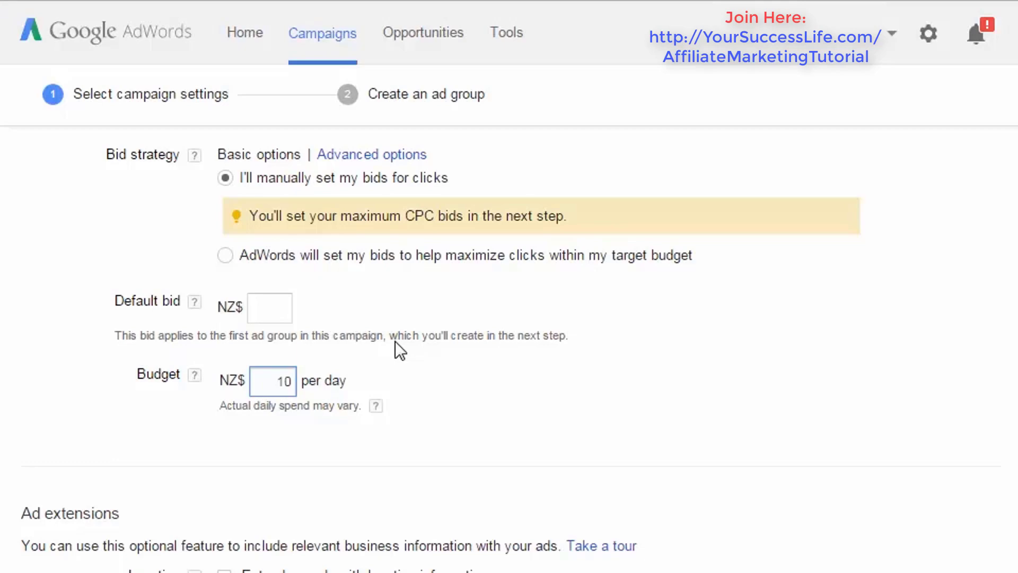
click(164, 329)
- Set the budget to NZ$25 per day and let AdWords set the bids to maximize clicks within the target budget
drag(279, 382, 329, 379)
text(25)
click(447, 211)
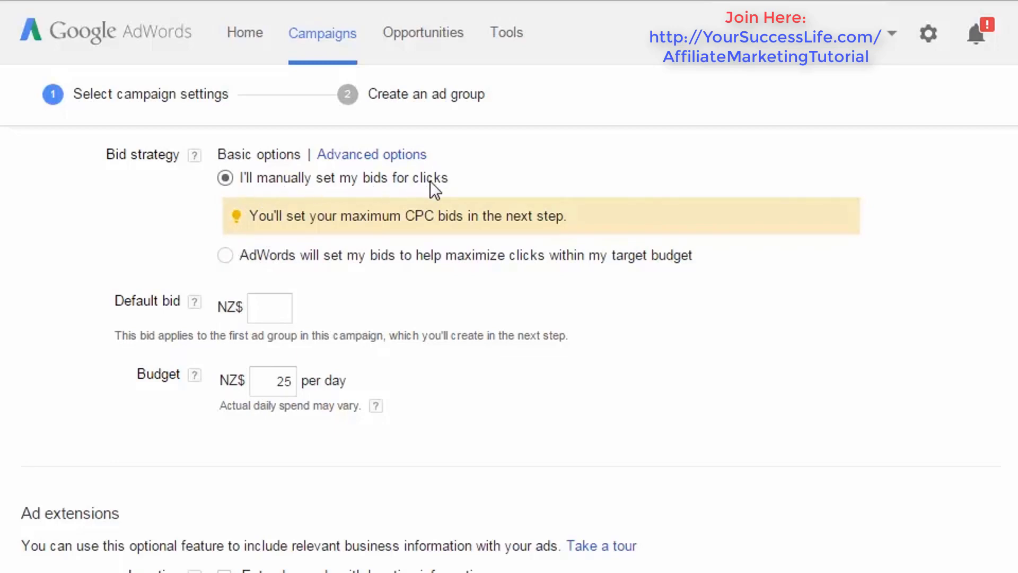
click(226, 256)
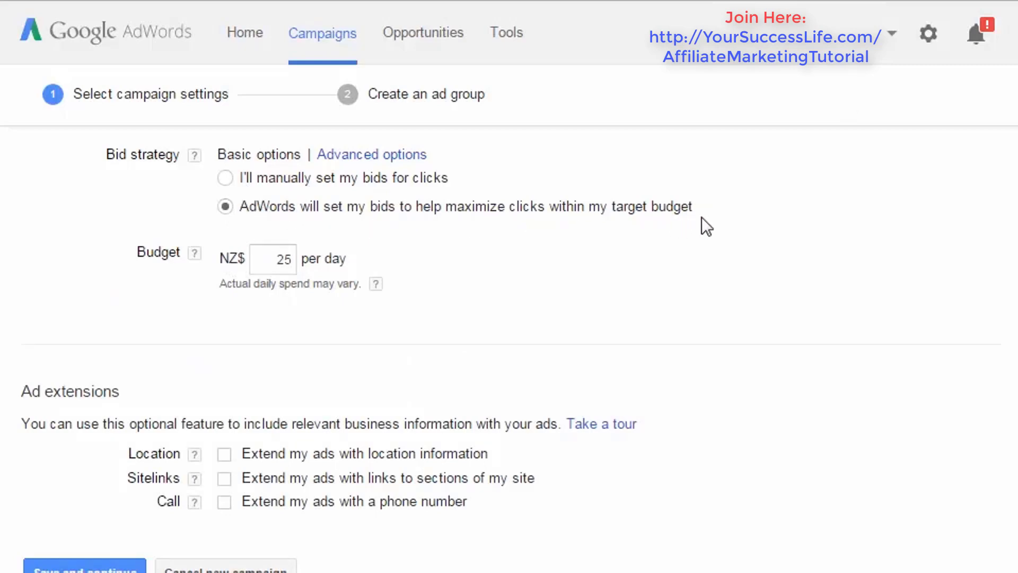
- Review the daily budget and the Location, Sitelinks and Call ad extensions, and read the help note on location extensions
click(282, 257)
drag(282, 256, 323, 256)
click(531, 256)
scroll(509, 350, down, 1)
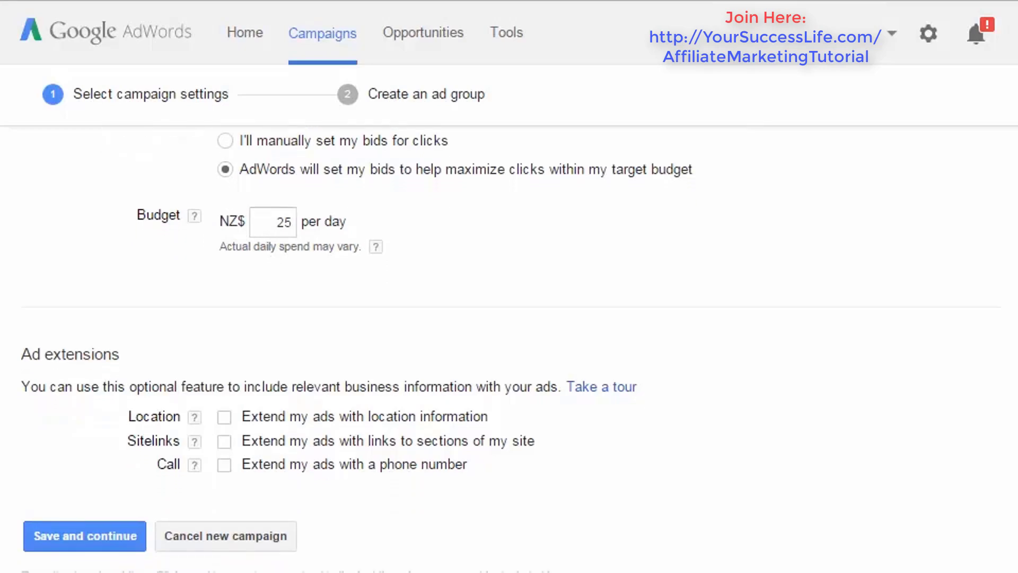
scroll(509, 350, down, 1)
scroll(509, 350, up, 1)
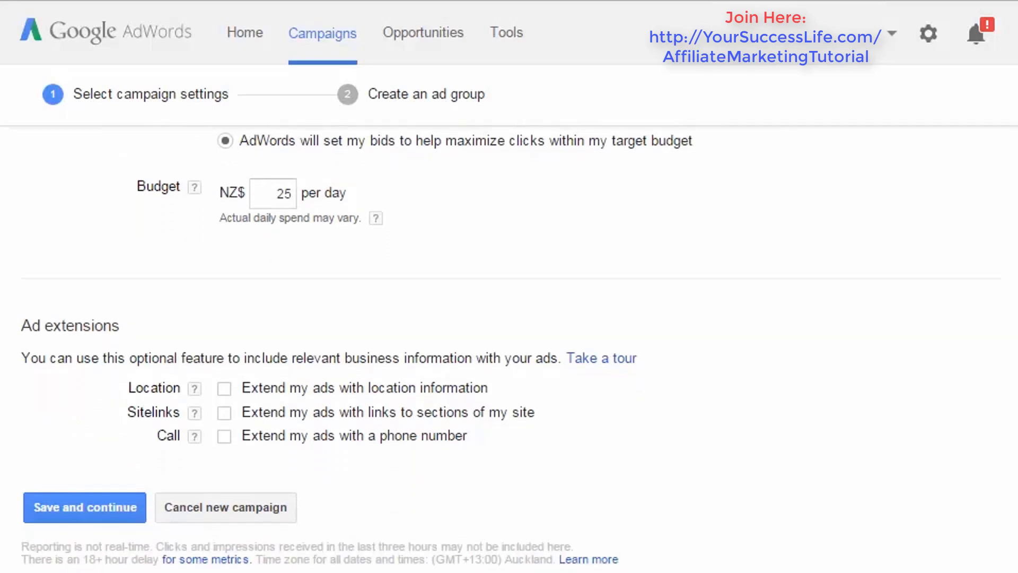
scroll(236, 174, up, 2)
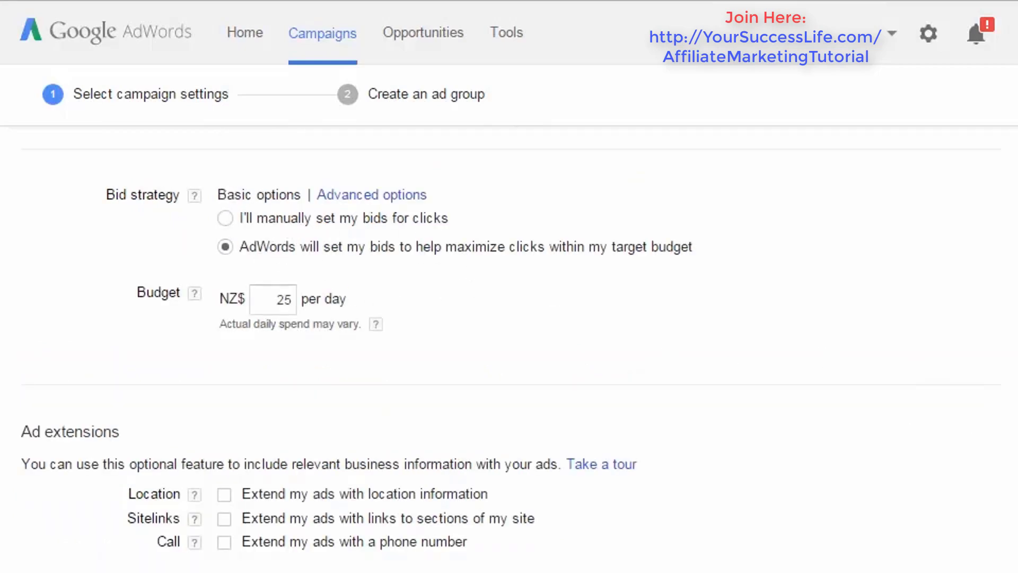
scroll(509, 350, down, 1)
scroll(509, 345, down, 3)
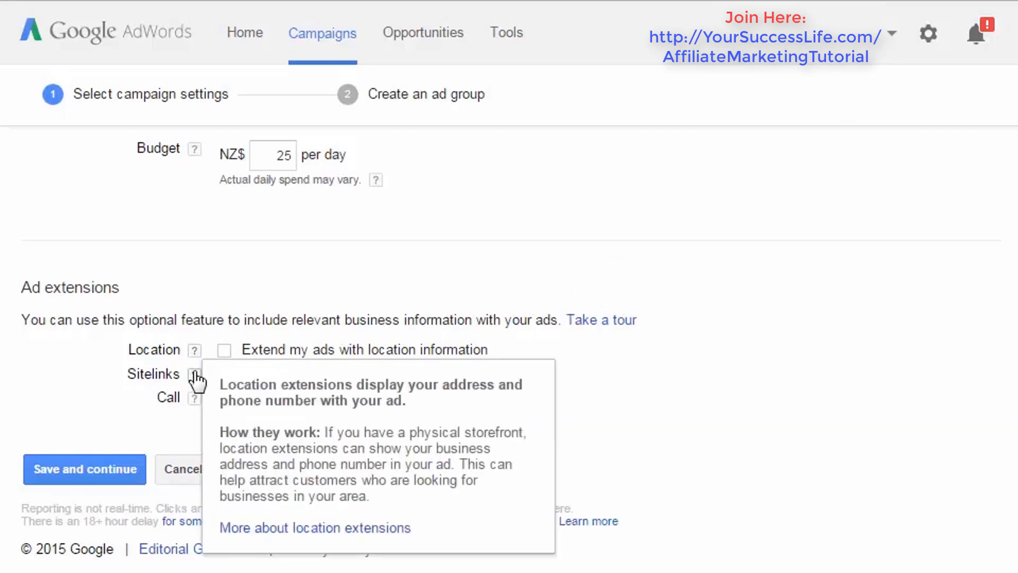
mouse_move(195, 386)
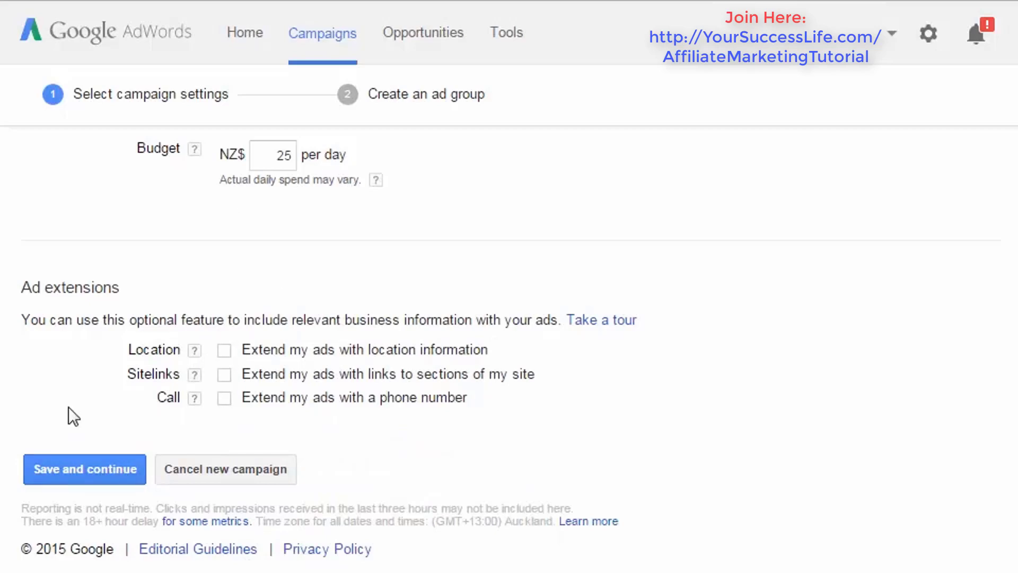
- Save the campaign settings and rename the ad group as "Cat Scratch #1"
click(59, 461)
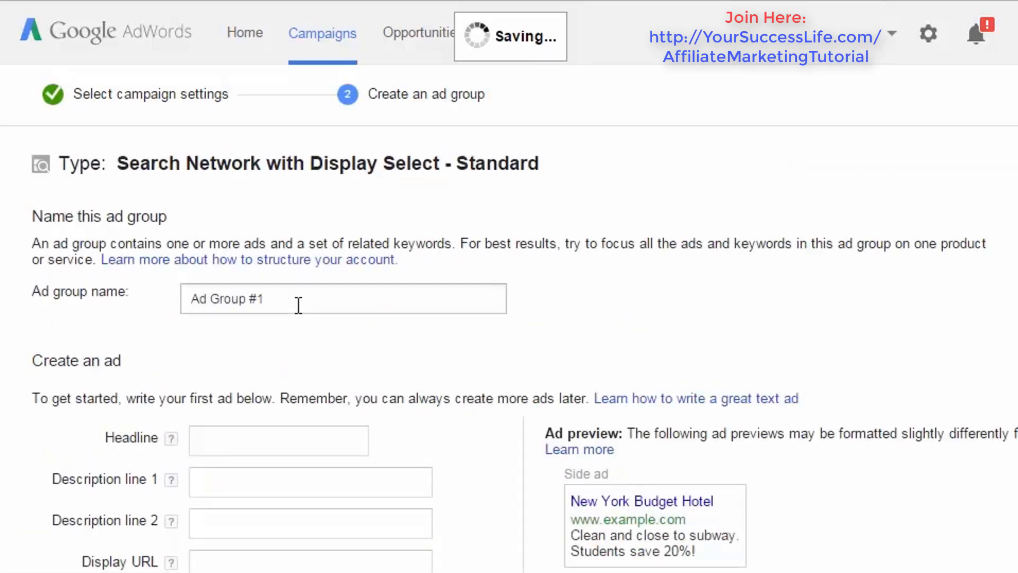
drag(245, 301, 110, 299)
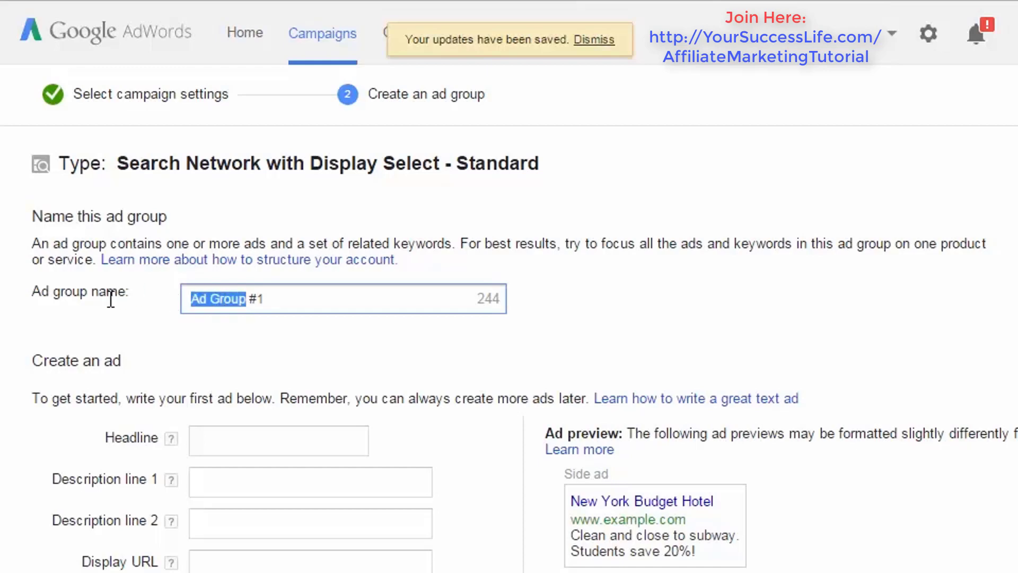
text(Cat Scratc)
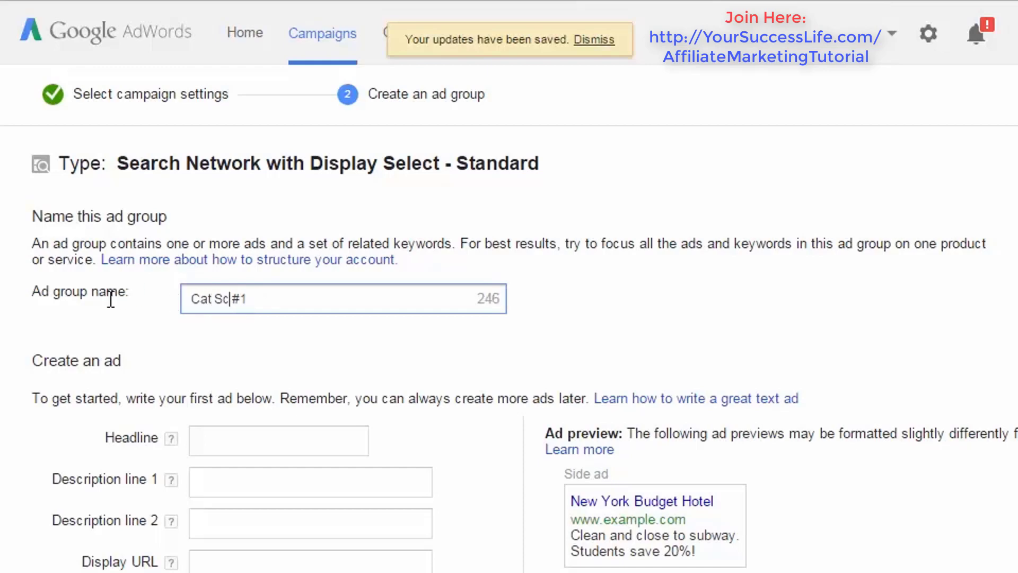
text(h)
- Examine the description lines and display URL in the sample side ad preview
scroll(276, 350, down, 2)
scroll(524, 349, down, 2)
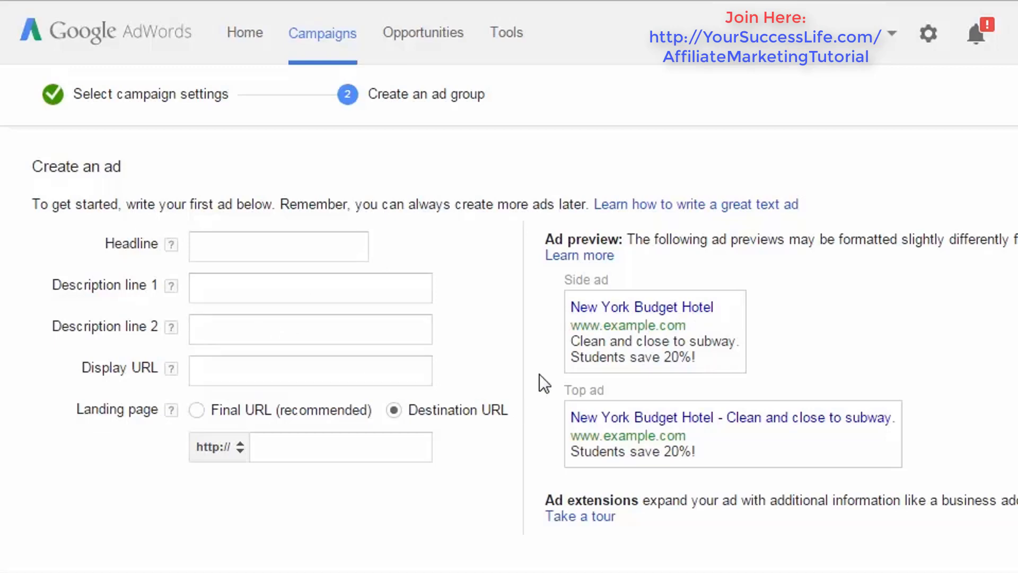
drag(571, 342, 699, 362)
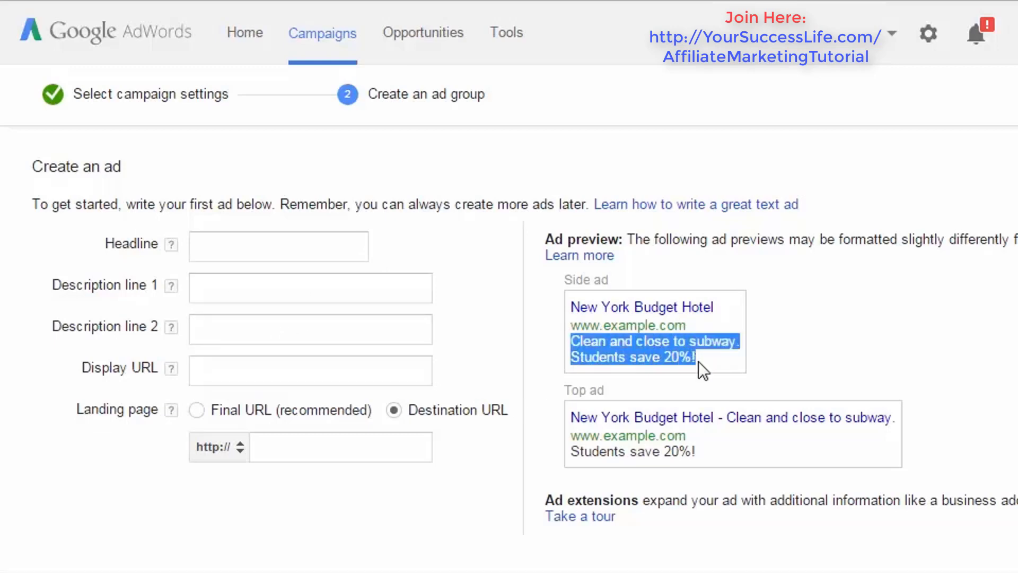
click(673, 364)
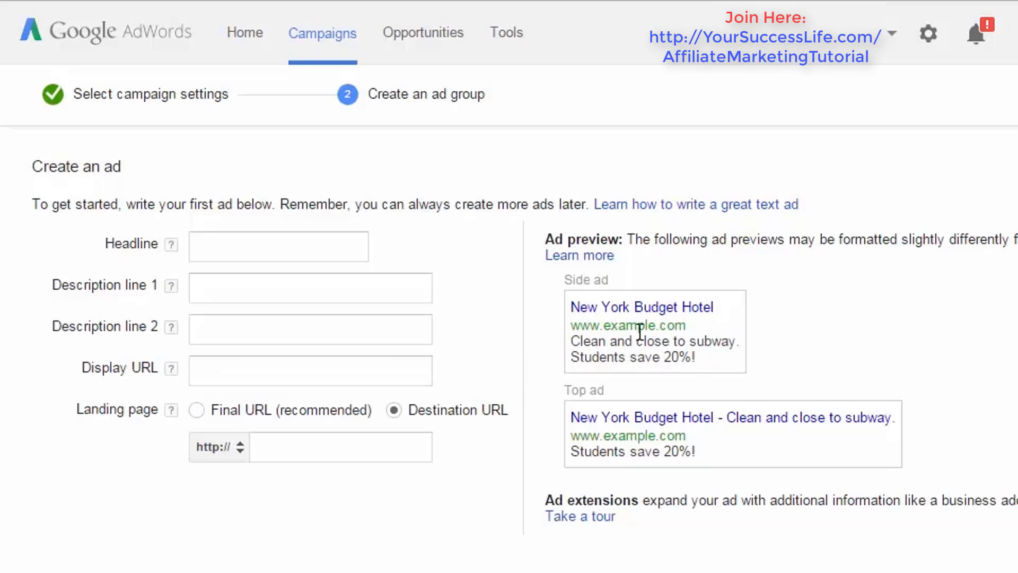
drag(574, 327, 739, 331)
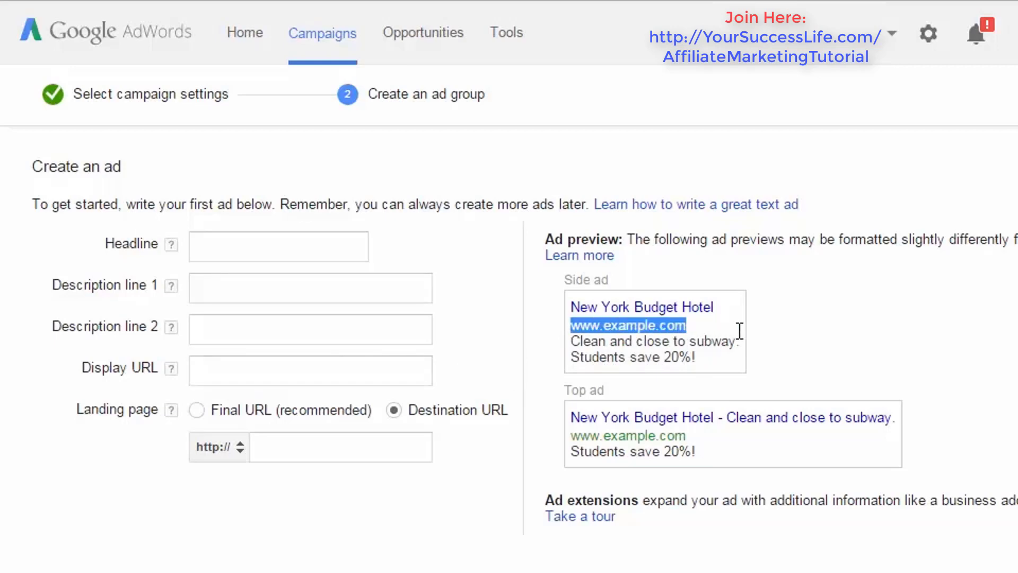
click(806, 365)
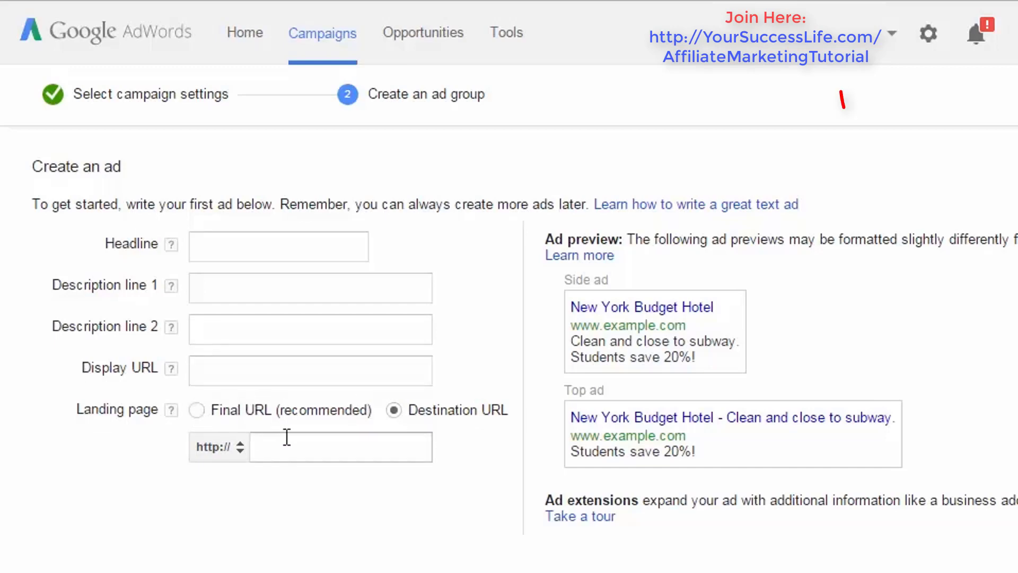
- Choose Final URL (recommended) for the landing page and set the ad headline to "Stop Cat Scratching!"
click(198, 408)
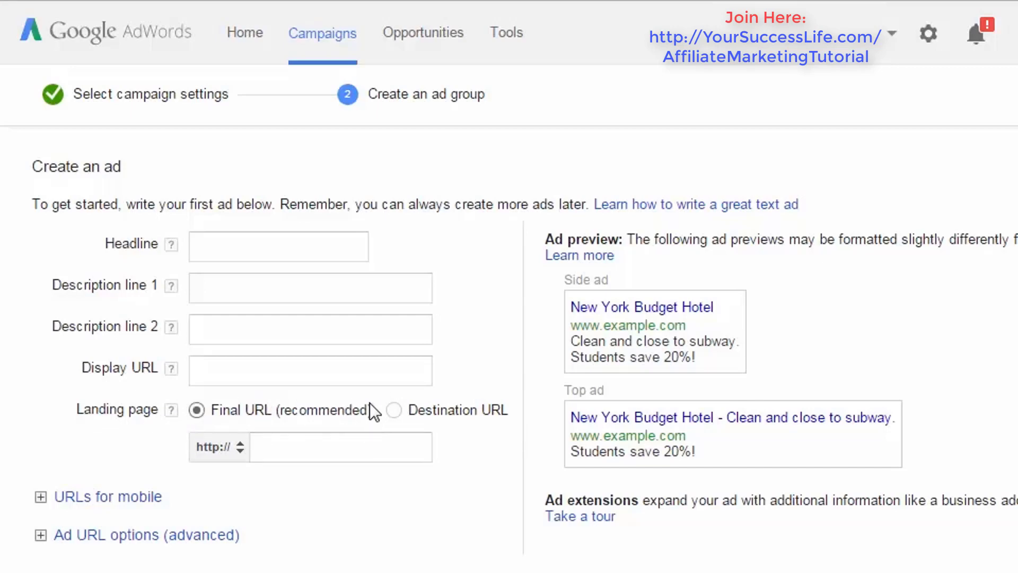
click(317, 447)
click(252, 242)
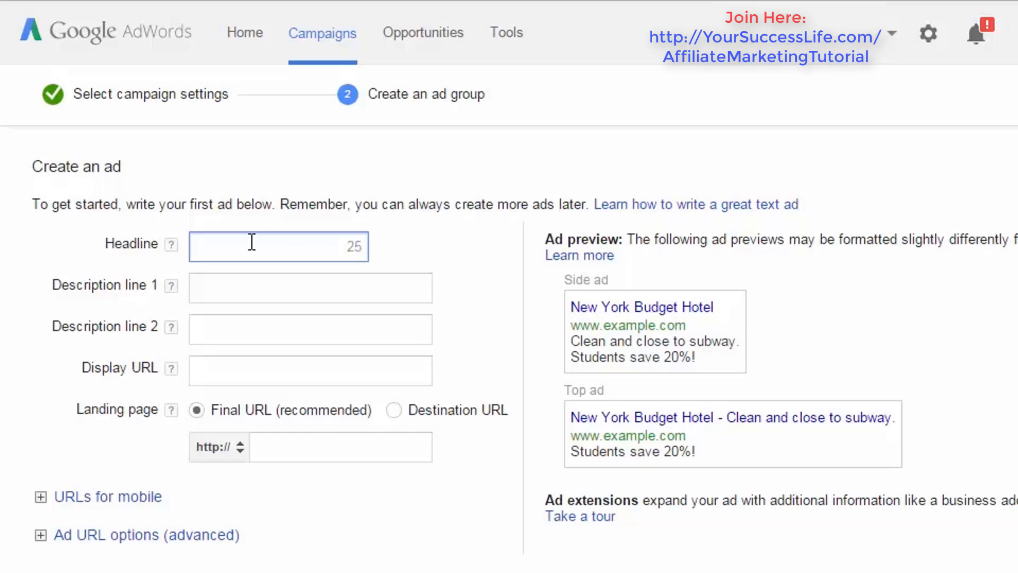
text(Stop )
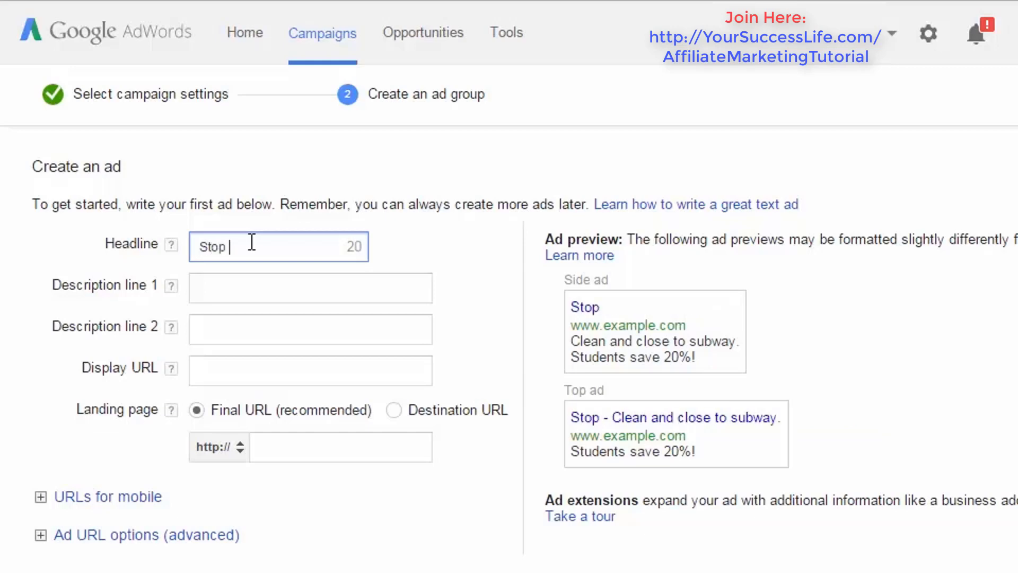
text(Cat Scra)
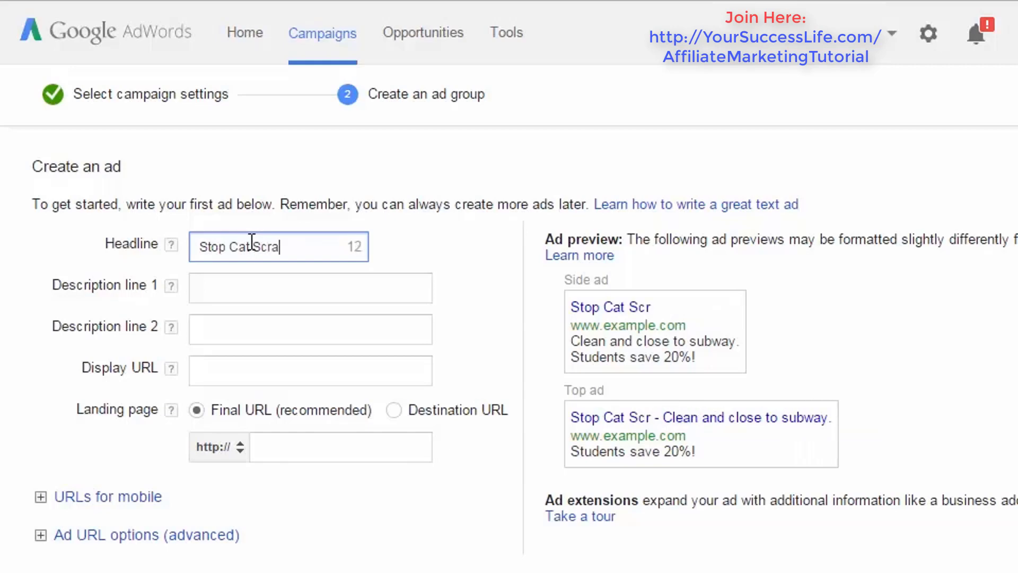
text(tch)
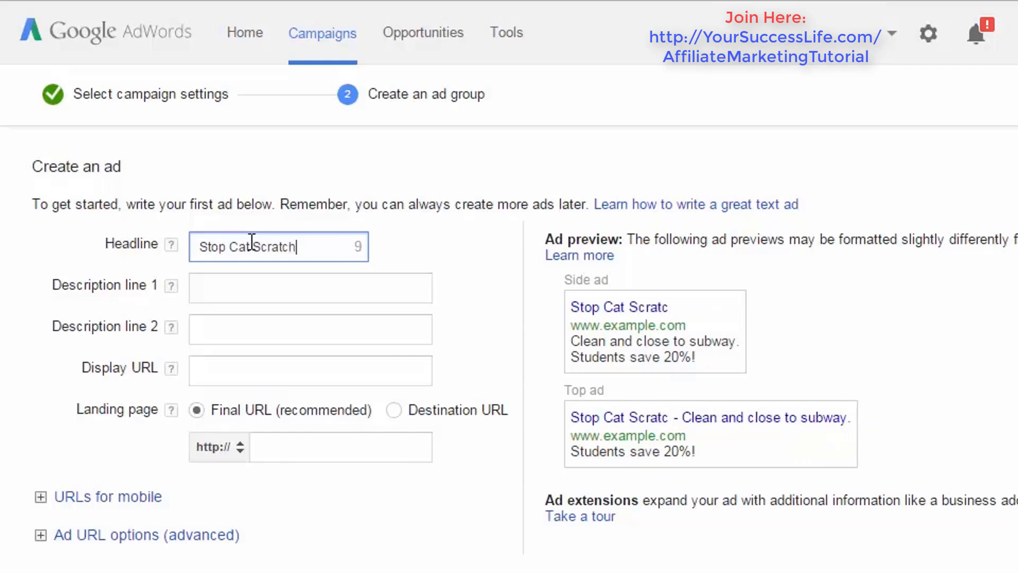
text(ing!)
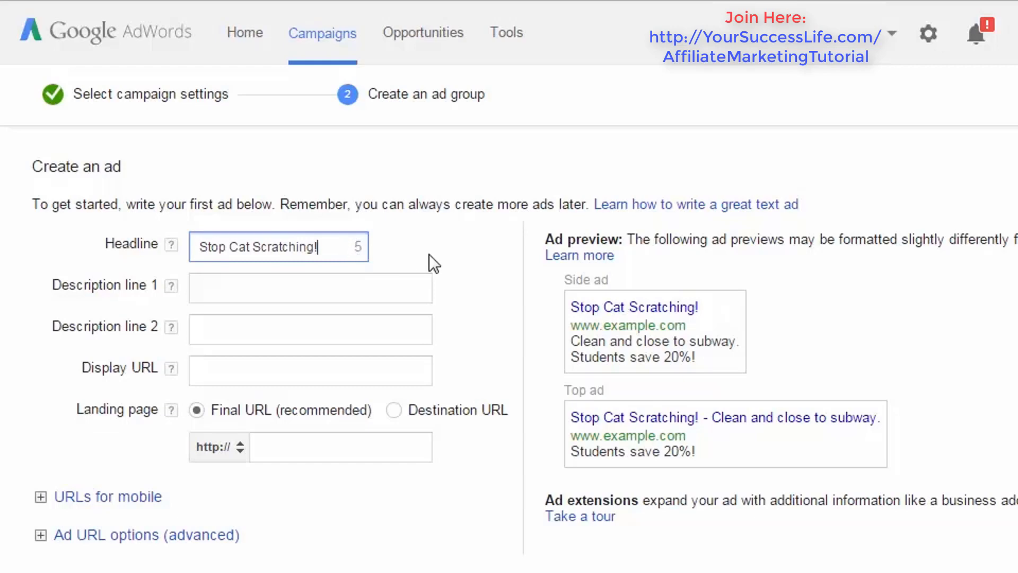
- Try extending the headline with "to keep writing" and remove the added words
text(t)
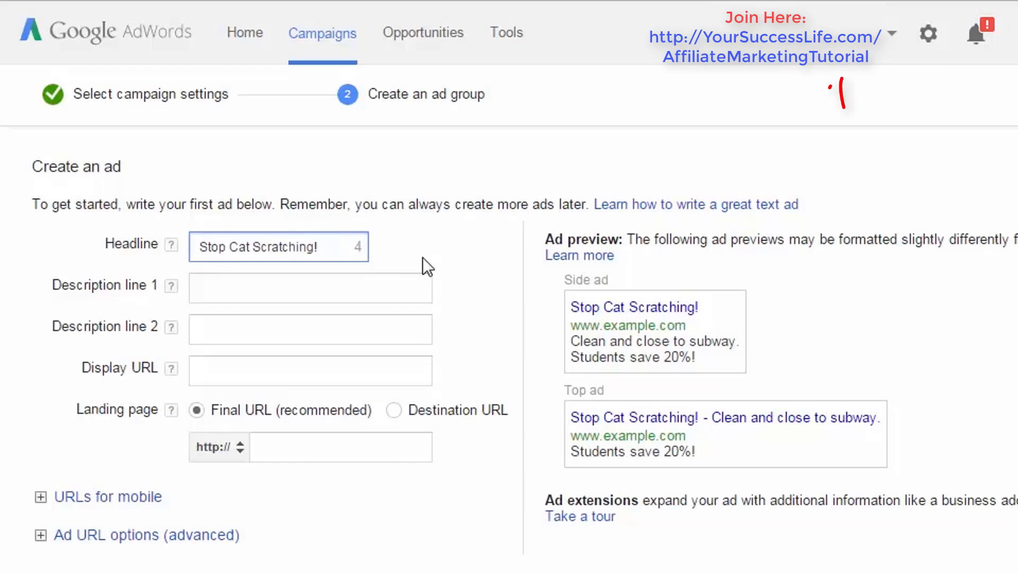
text(o keep )
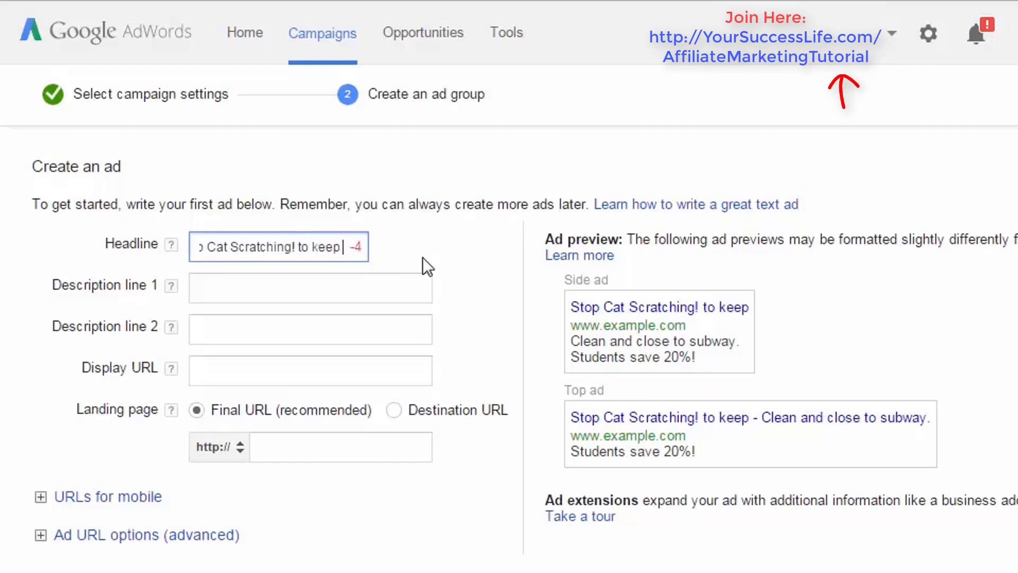
text(writing)
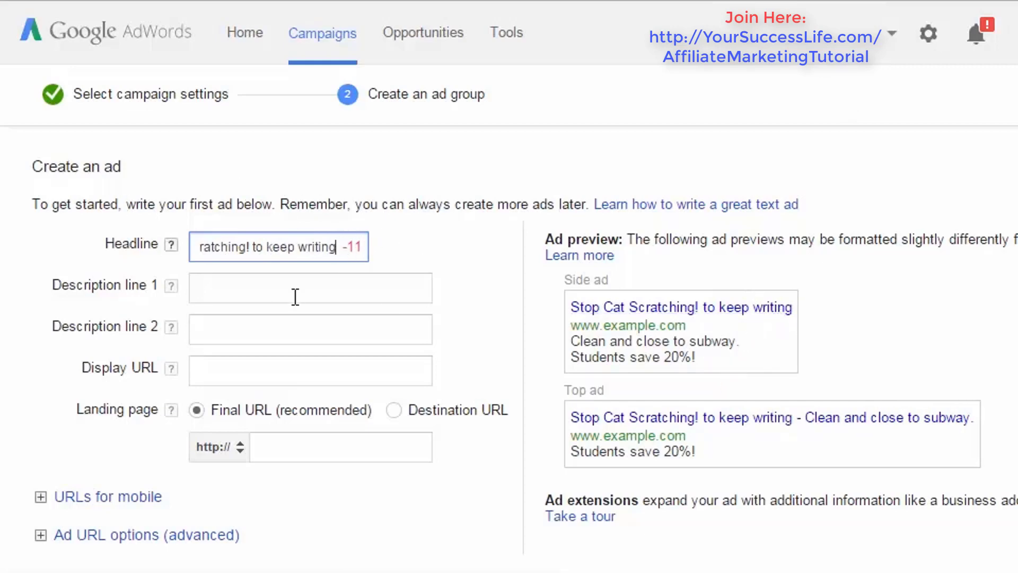
drag(250, 247, 457, 250)
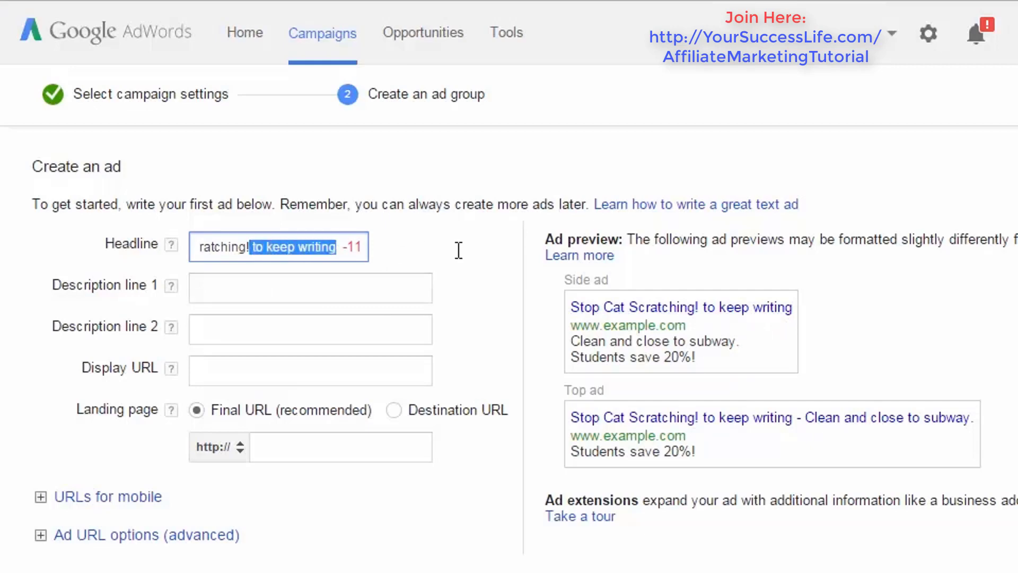
key(BackSpace)
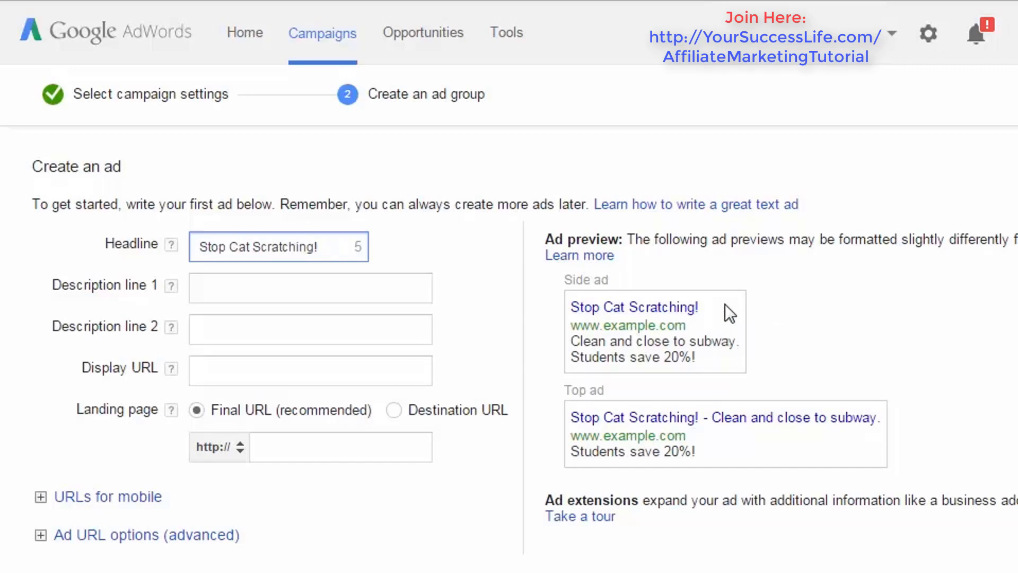
click(298, 286)
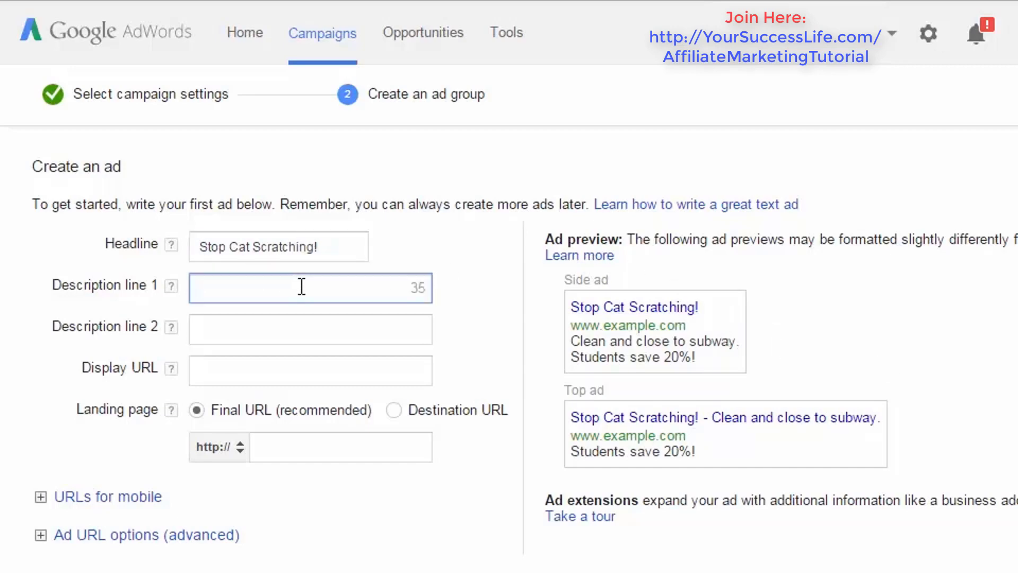
click(257, 371)
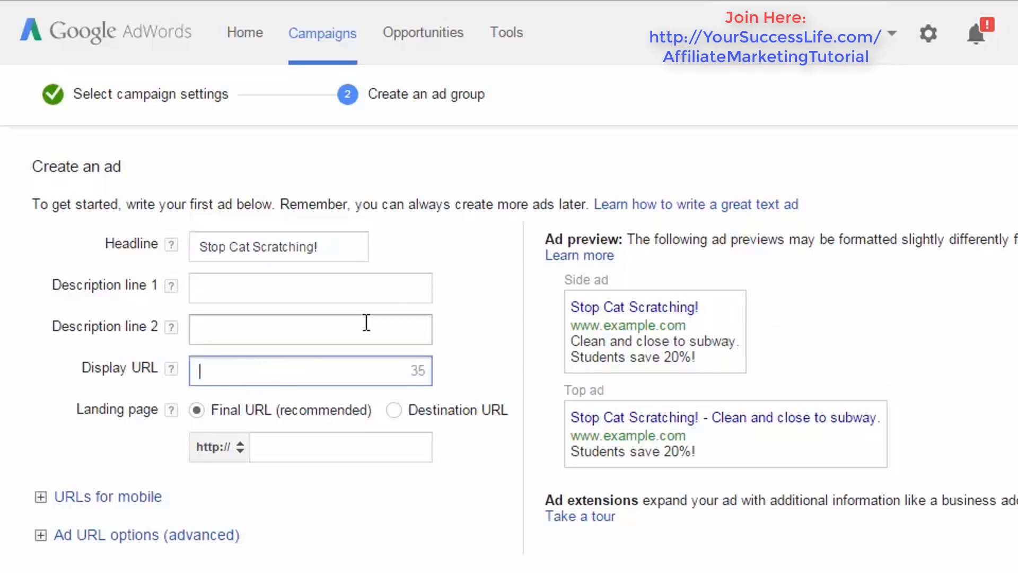
text(www.)
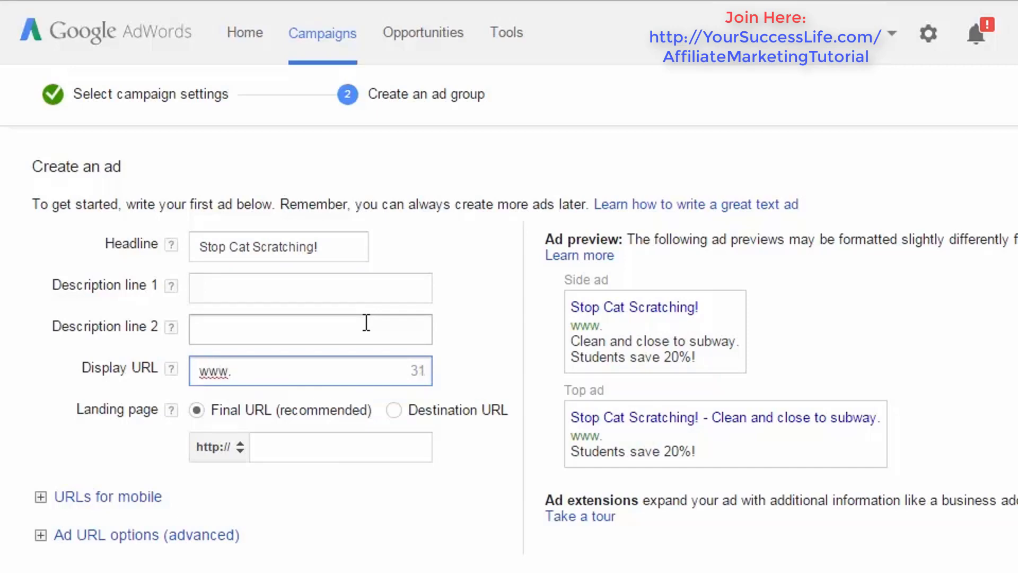
text(catscra)
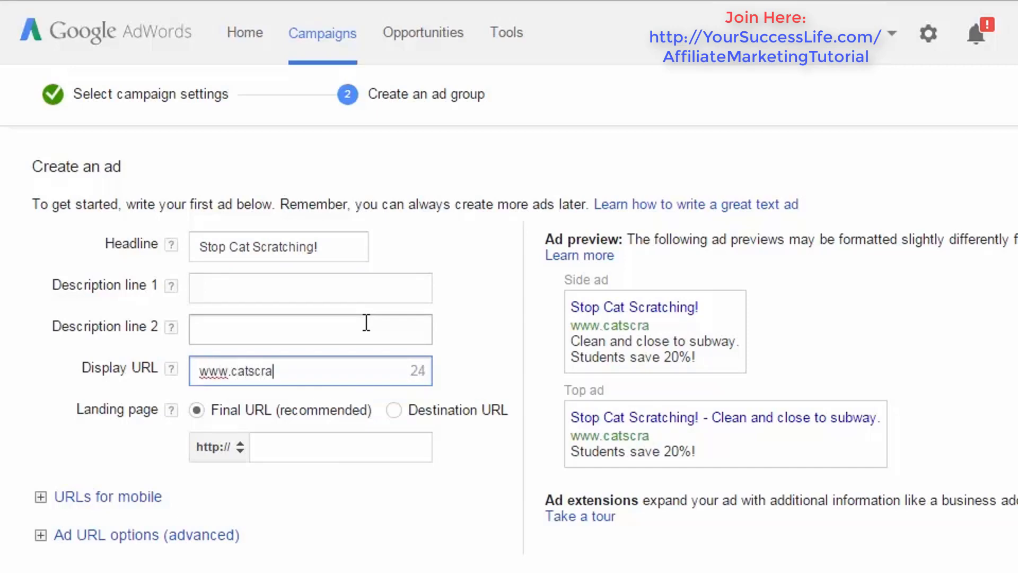
text(tchnomo)
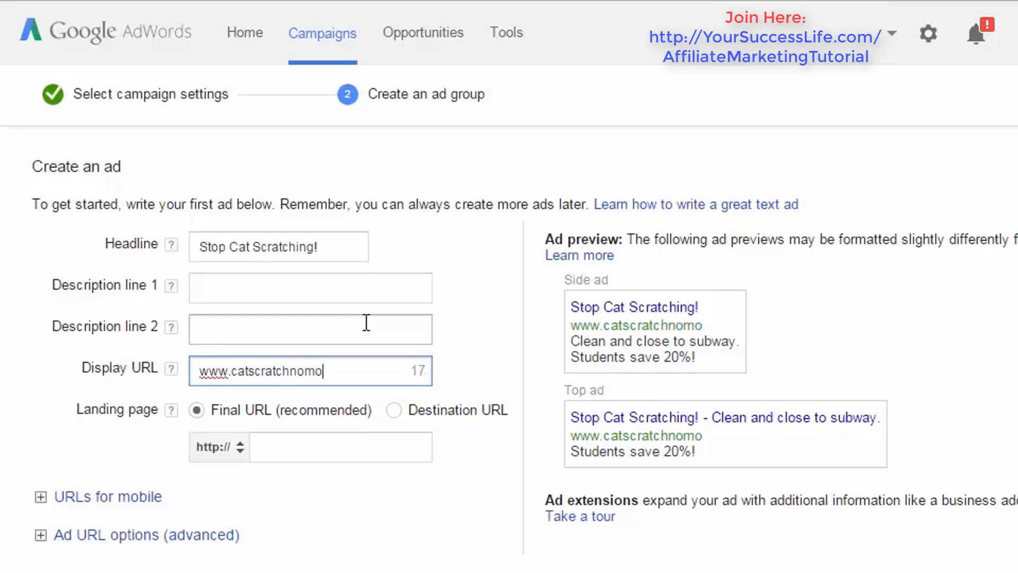
text(re.com)
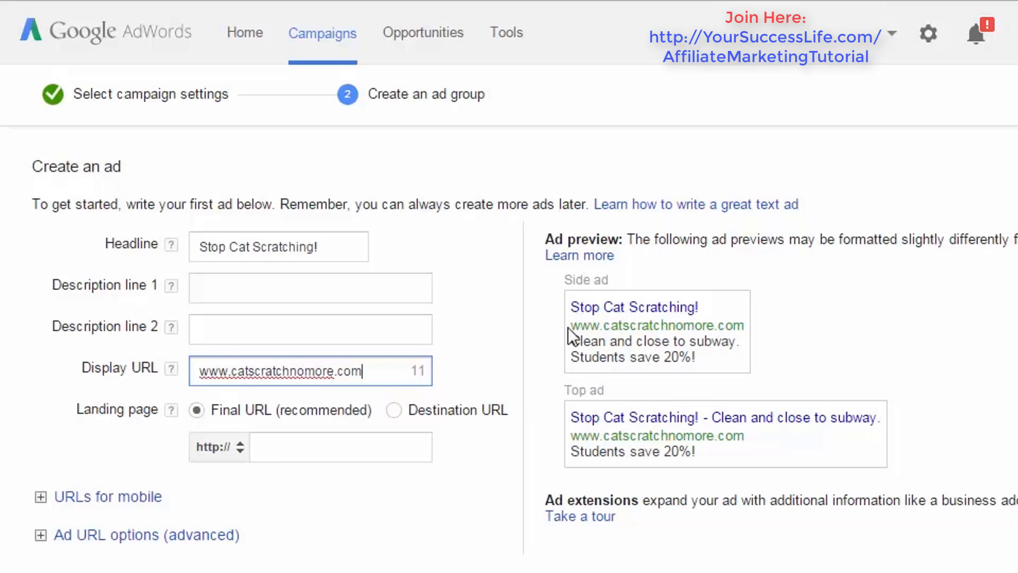
drag(568, 327, 677, 332)
- Write "Want to stop your cat scratching?" as the ad's first description line
click(217, 288)
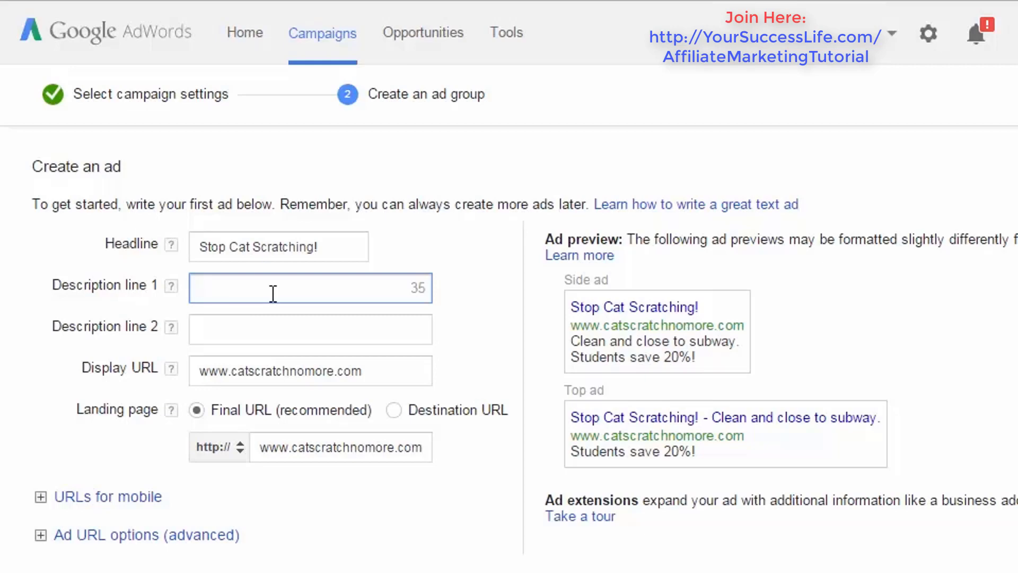
text(Want to stop your )
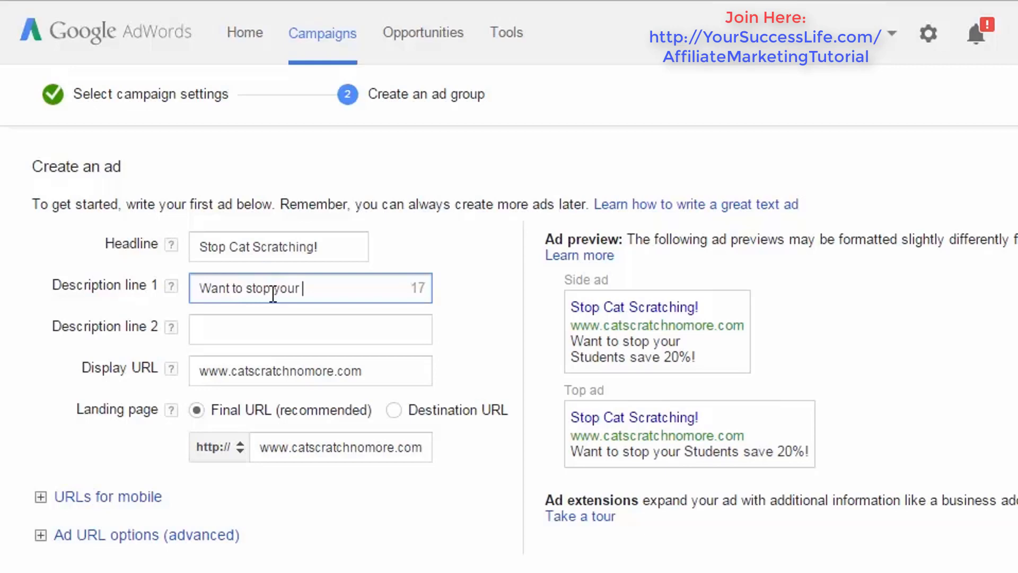
text(cat fro)
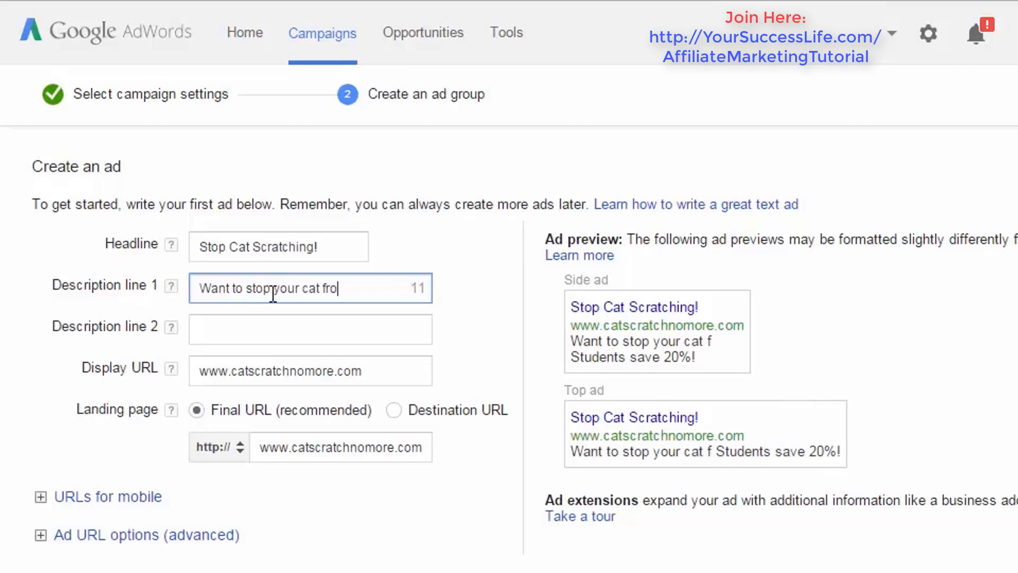
key(BackSpace)
key(BackSpace)
key(BackSpace)
key(BackSpace)
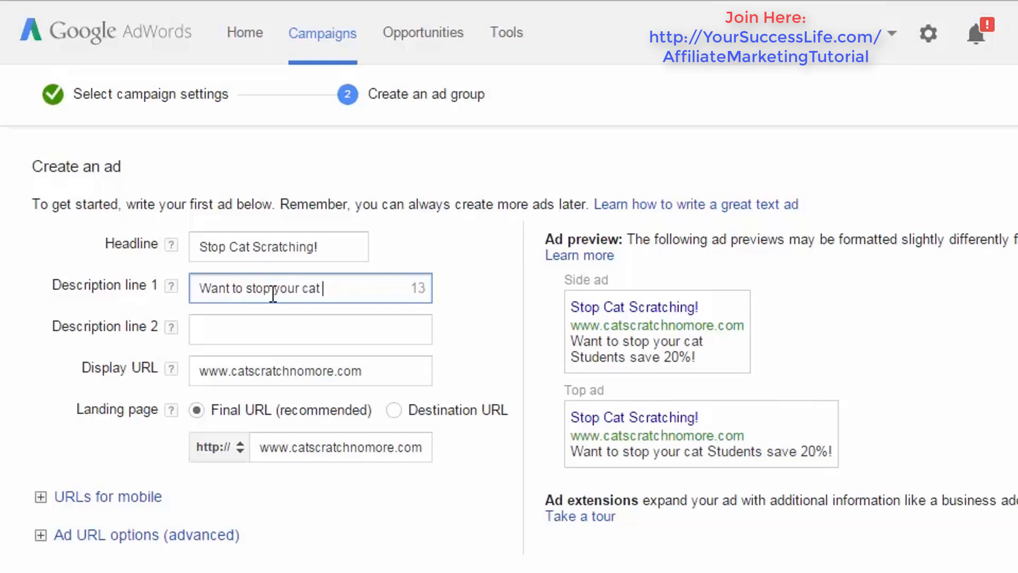
text(scratching)
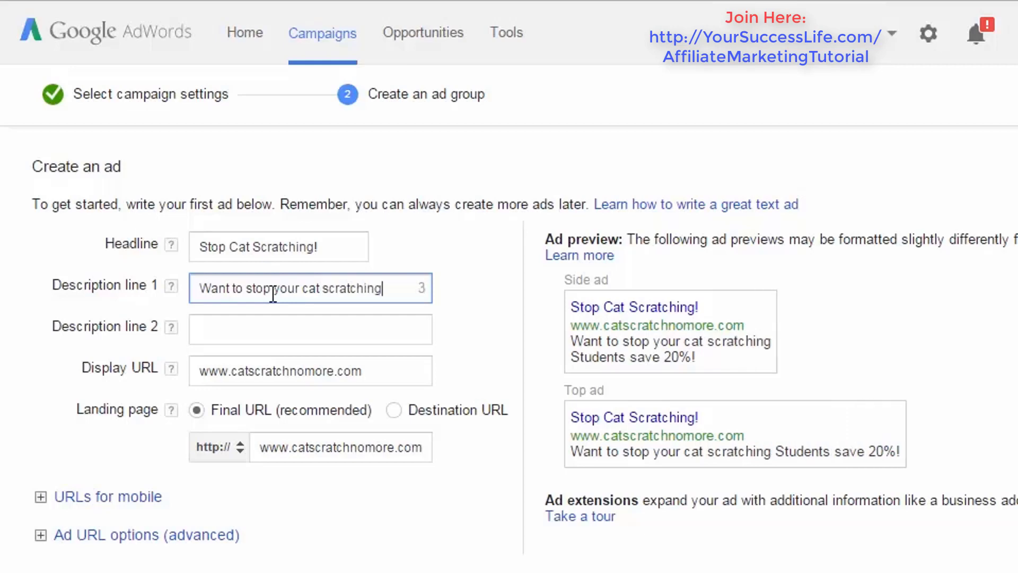
text(?)
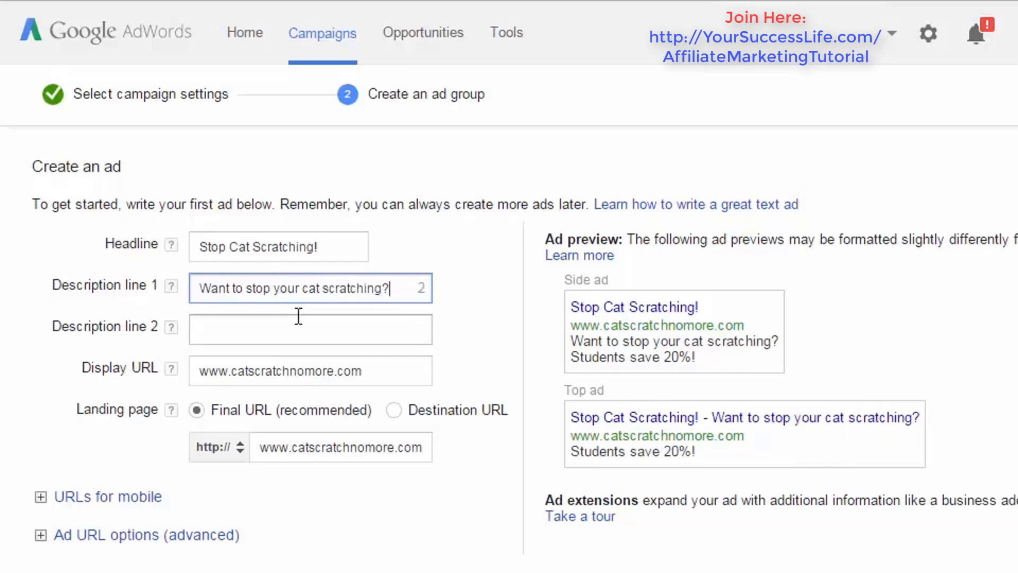
- Write "Great guide for pet owners here!" as the ad's second description line
click(299, 317)
text(Great )
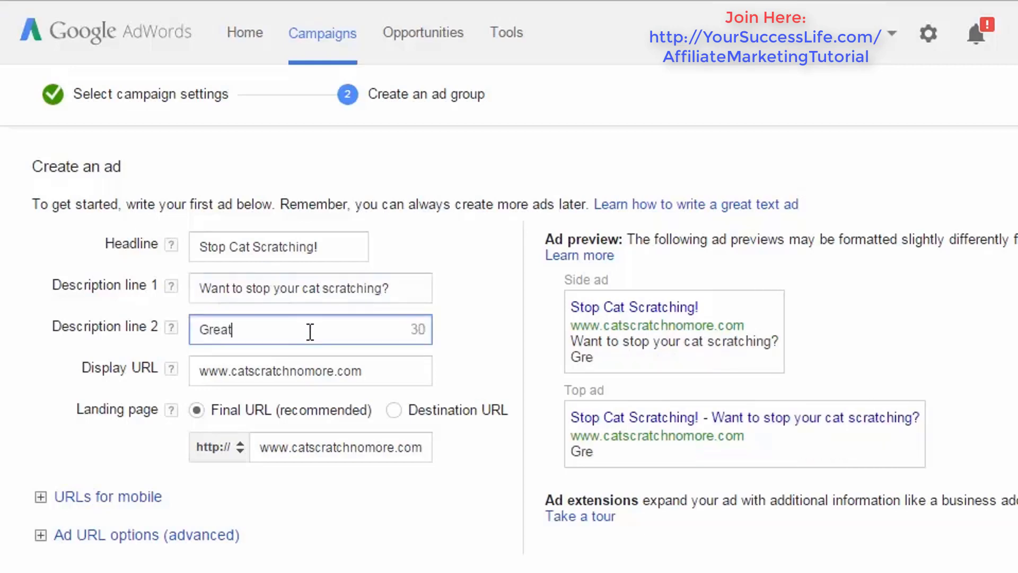
text(guide for )
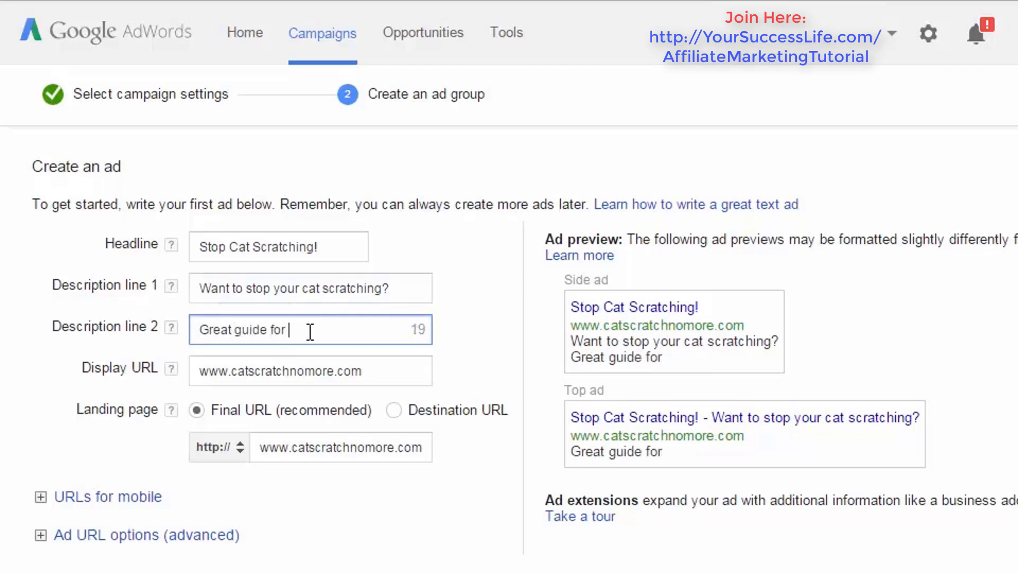
text(pet owner)
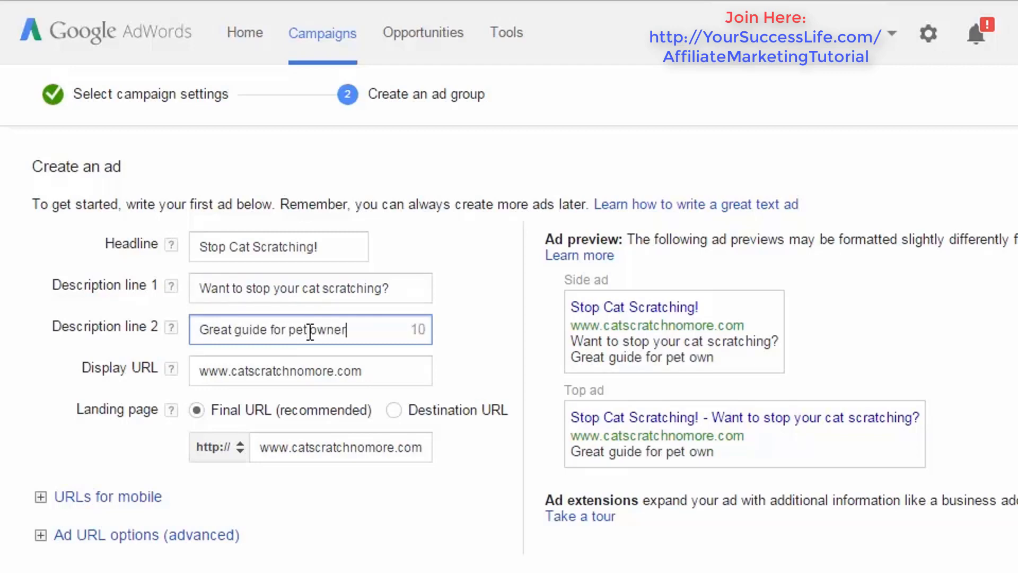
text(s here now)
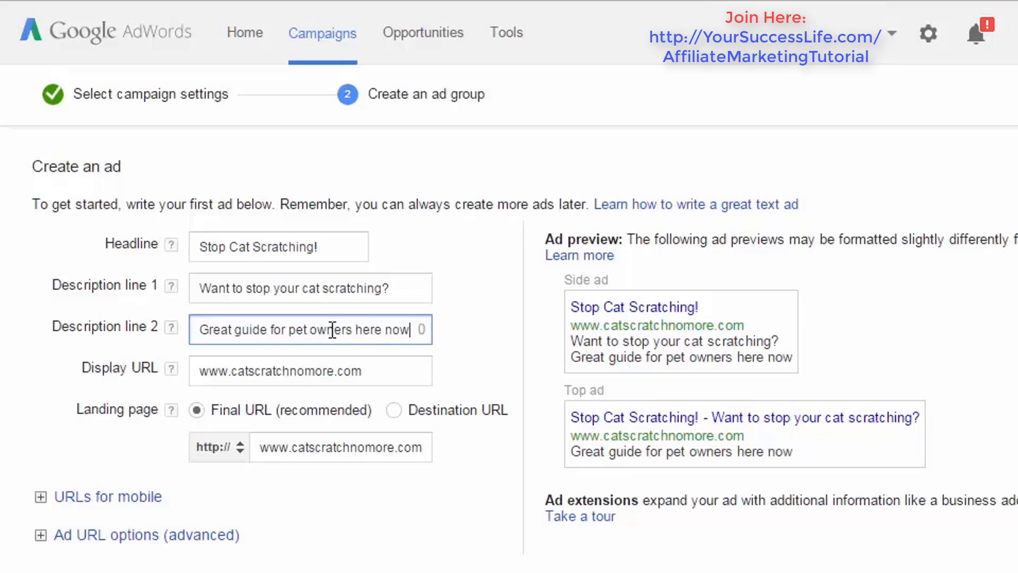
drag(383, 329, 434, 329)
text(!)
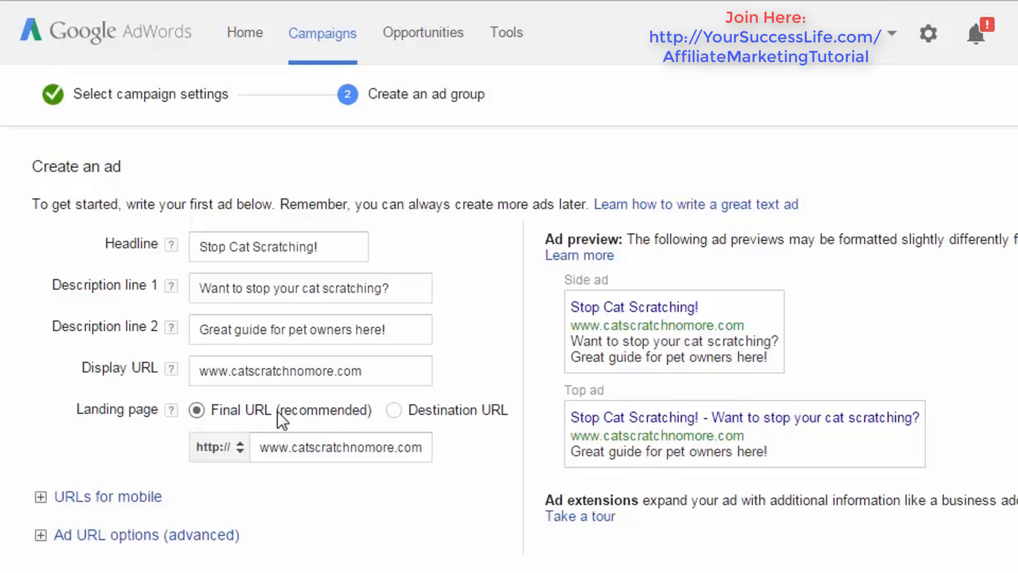
drag(200, 373, 390, 380)
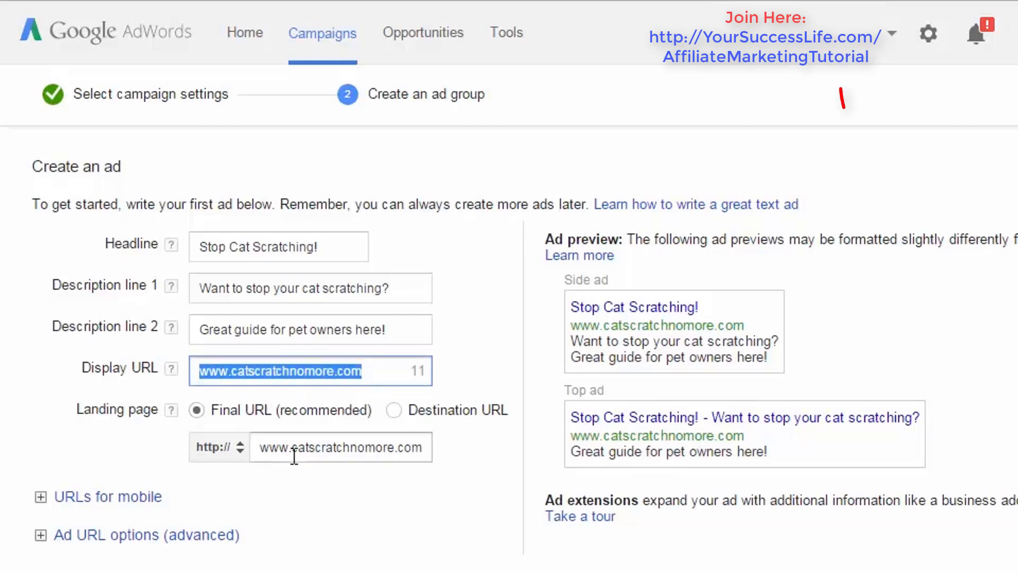
click(260, 448)
drag(259, 448, 438, 451)
click(429, 448)
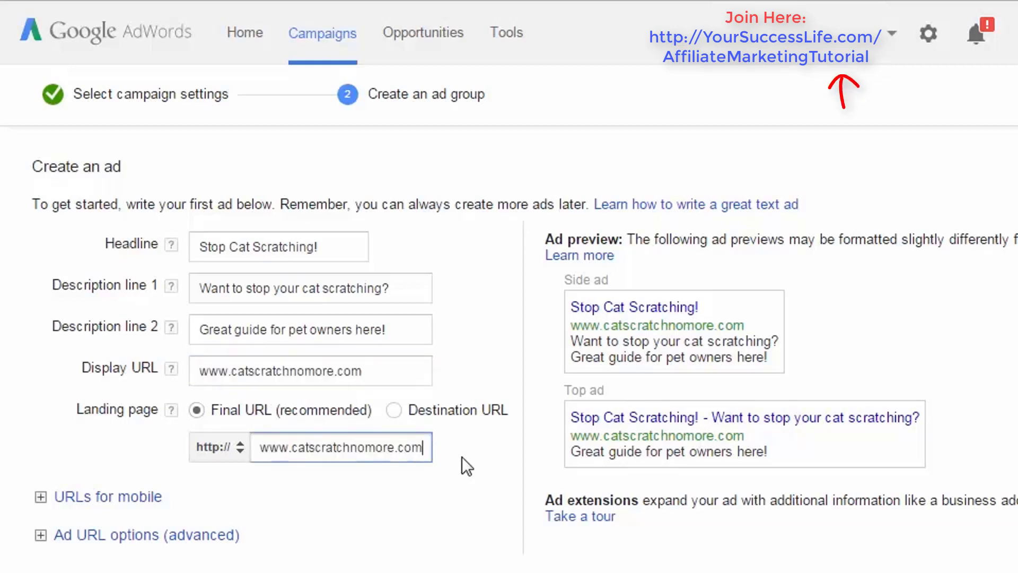
text(/)
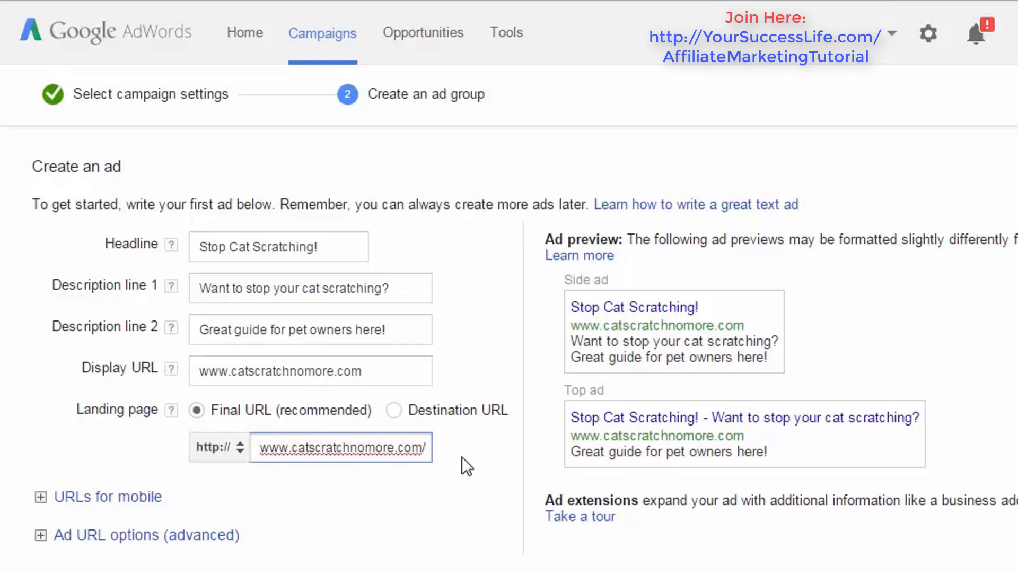
text(re)
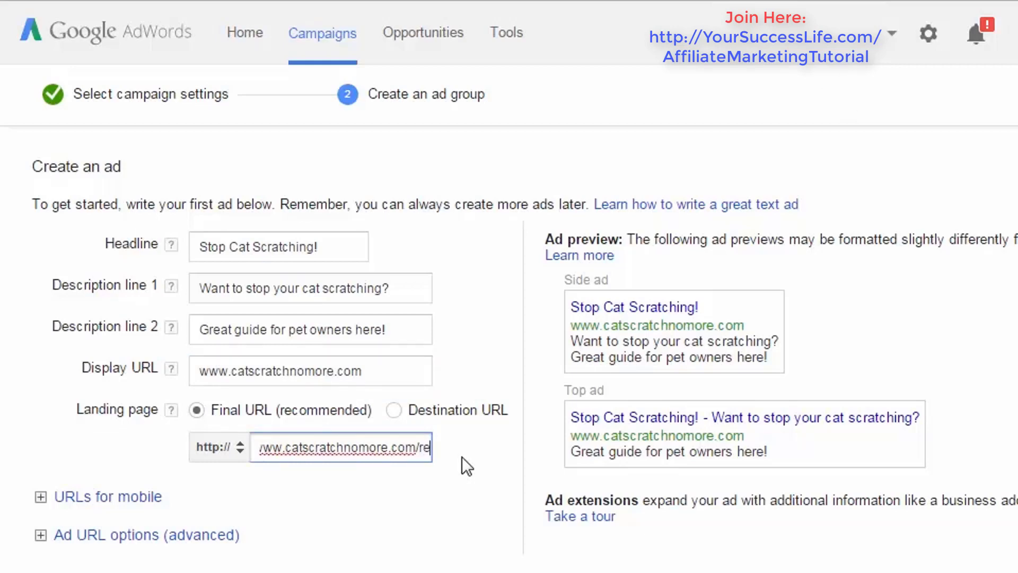
text(view)
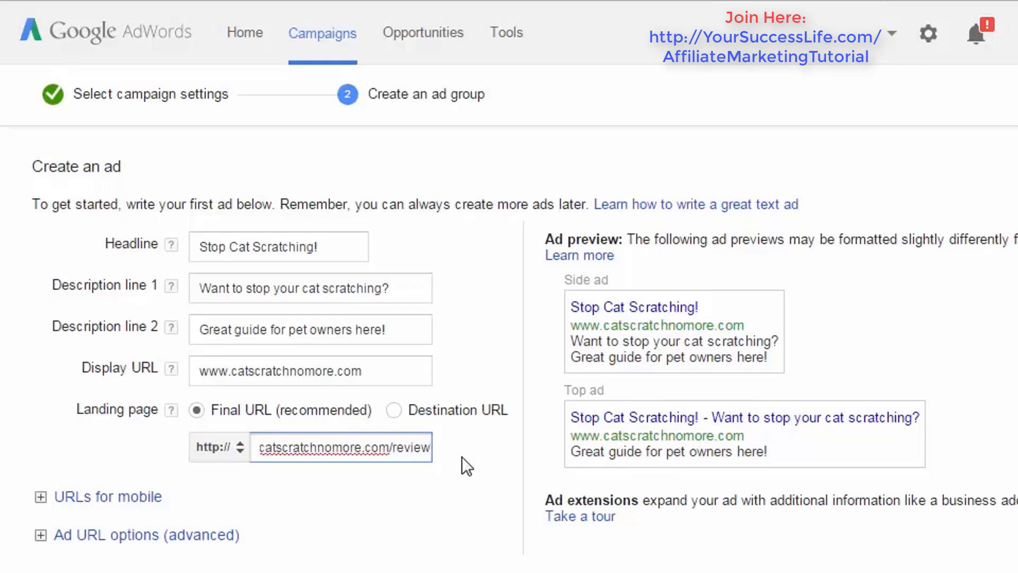
text(ofcat)
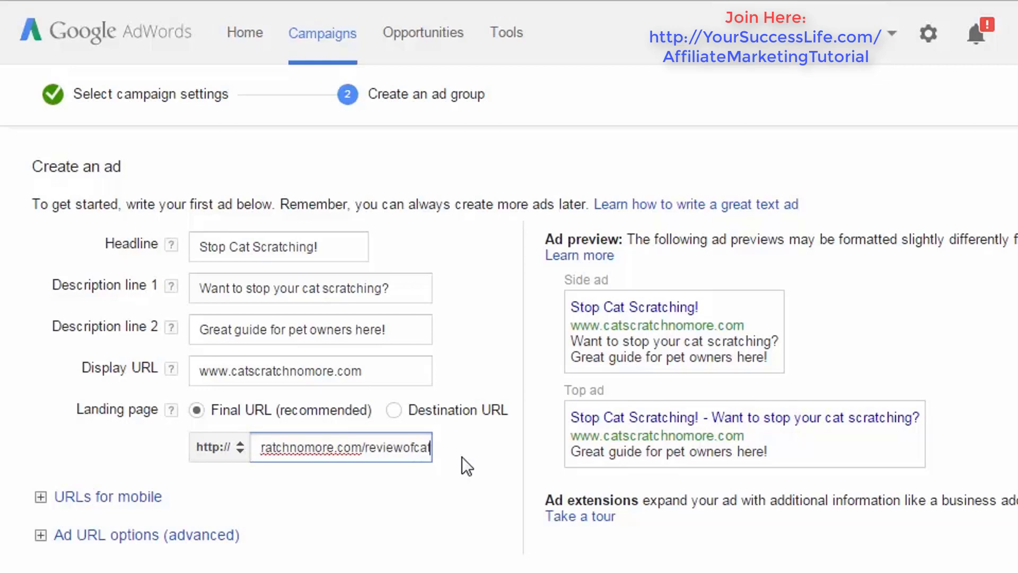
text(scratch)
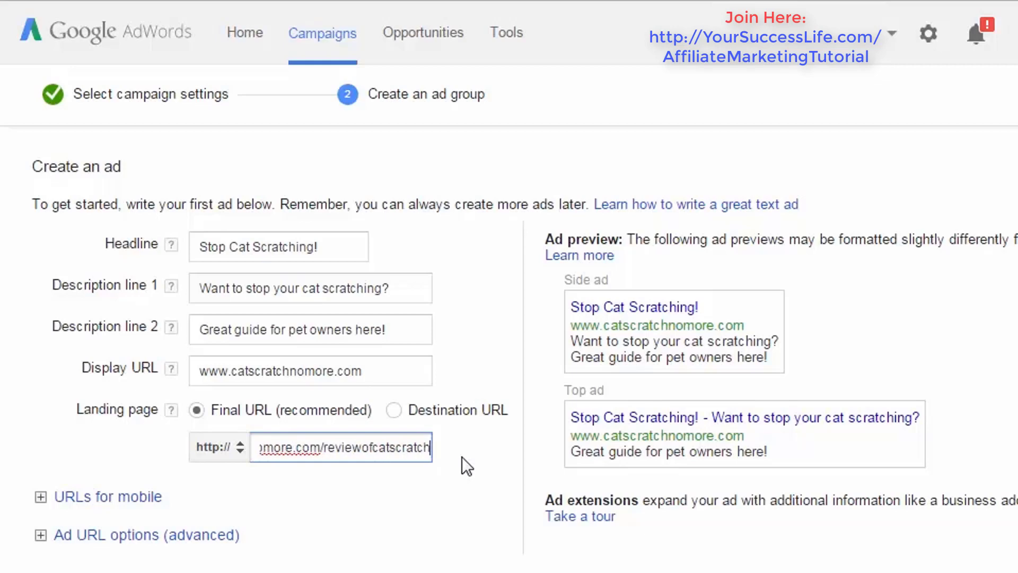
text(guide)
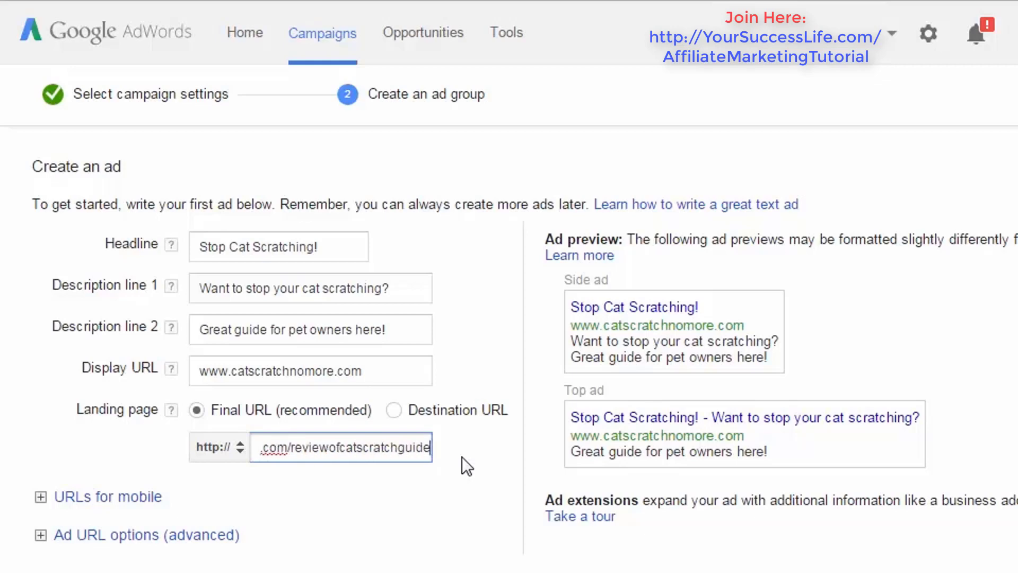
- Compare the final URL and its page path with the domain used in the display URL
drag(328, 447, 550, 469)
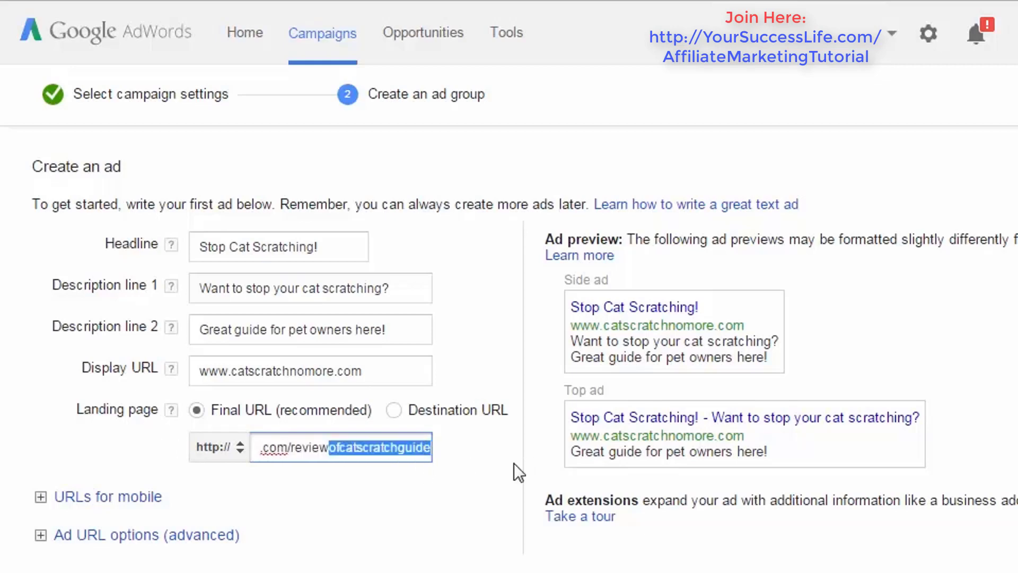
click(407, 442)
drag(292, 450, 468, 442)
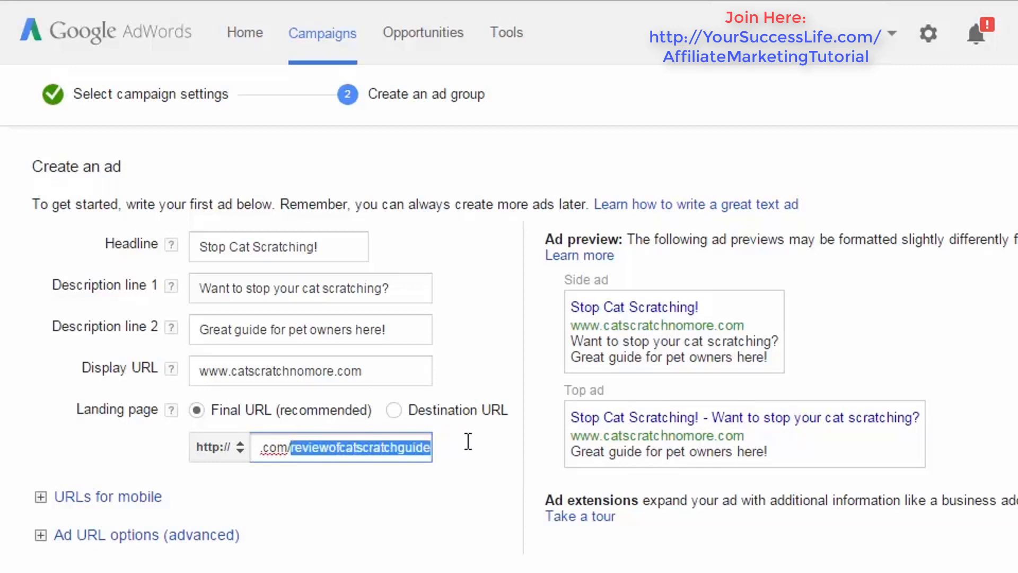
click(419, 458)
drag(426, 451, 182, 450)
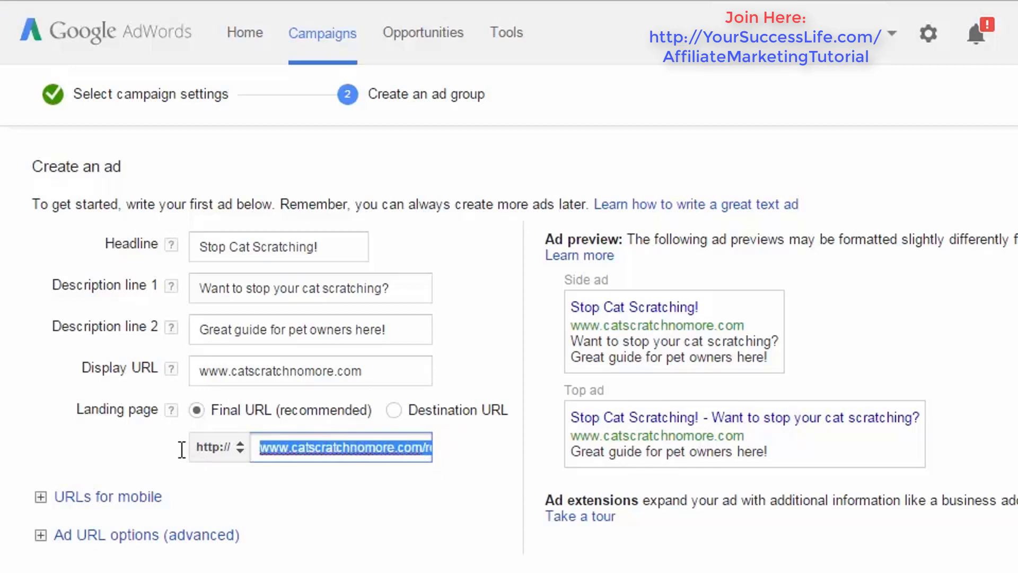
click(356, 454)
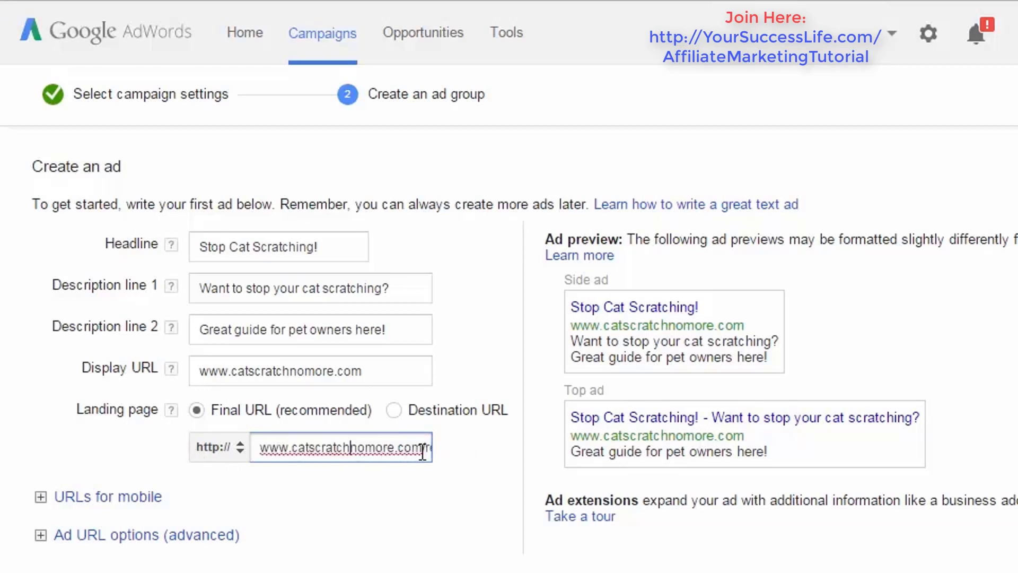
drag(423, 449, 387, 451)
drag(223, 455, 250, 383)
drag(391, 371, 191, 371)
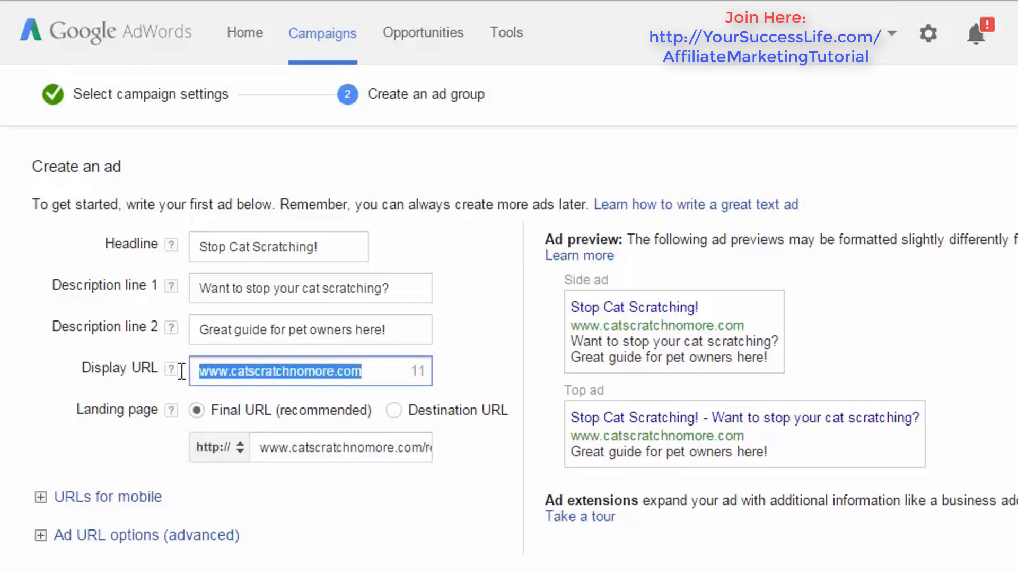
drag(259, 447, 697, 450)
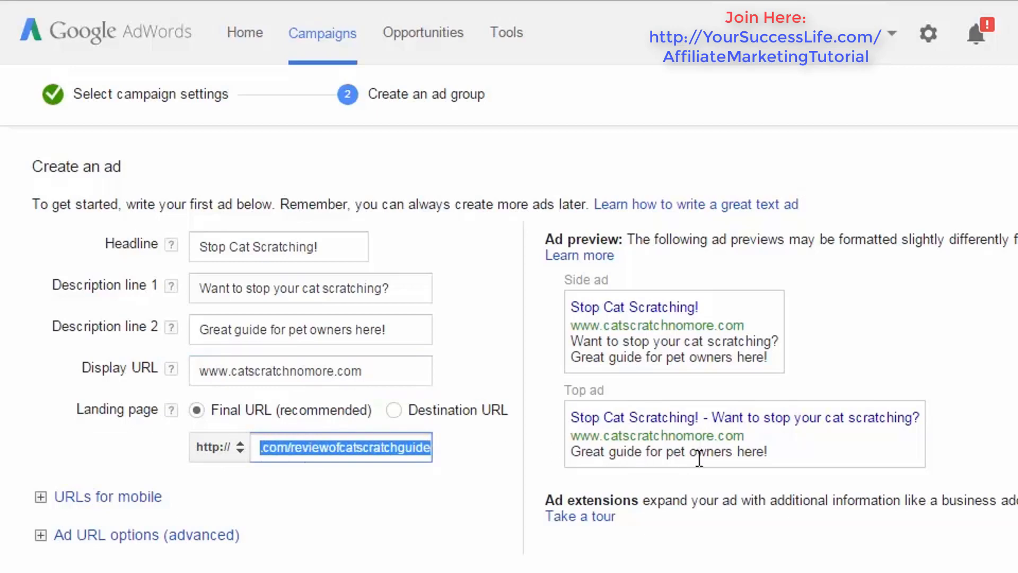
click(400, 495)
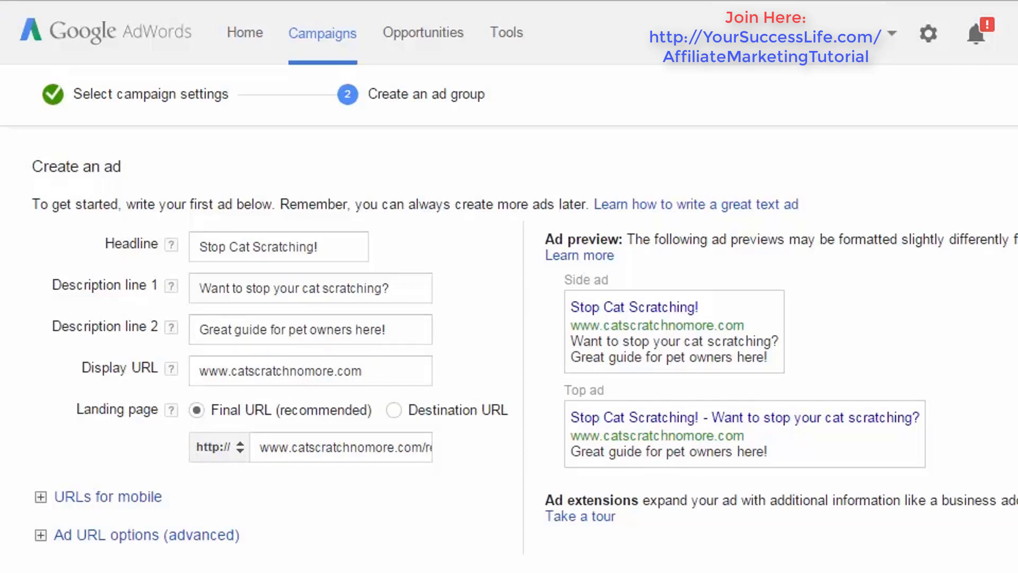
- Paste the copied list of eight keyword phrases, from "Stop cats scratching" to "Stop cats from scratching", into the ad group's keywords
scroll(509, 350, down, 8)
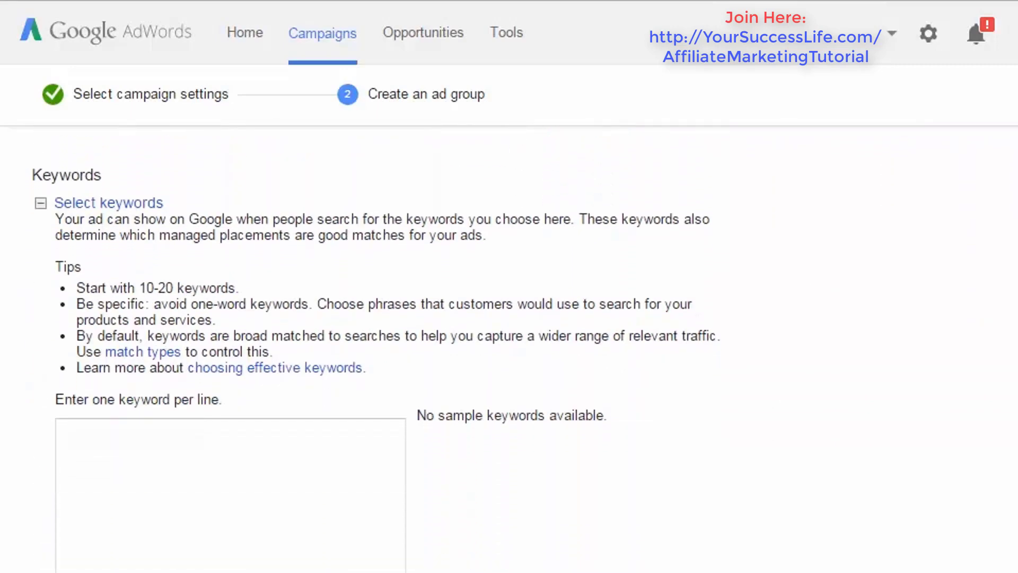
scroll(373, 309, down, 1)
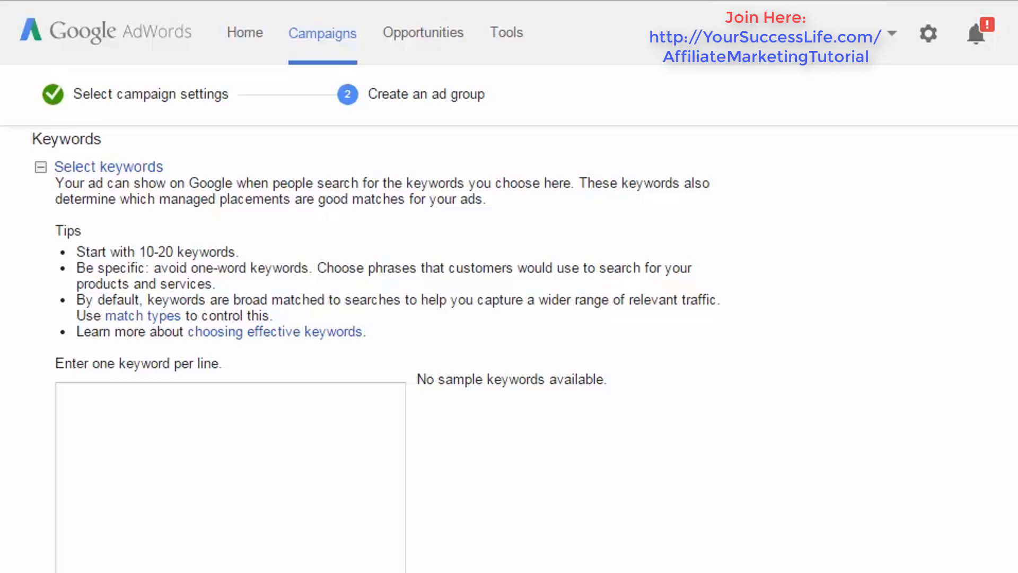
click(243, 470)
text(Stop cats scratching Stop cat scratching Stop cat scratching furniture Stop cat scratching carpet Stop cat scratching door Stop cat scratching sofa Stop cat scratching rugs Stop cats from scratching)
scroll(565, 428, down, 2)
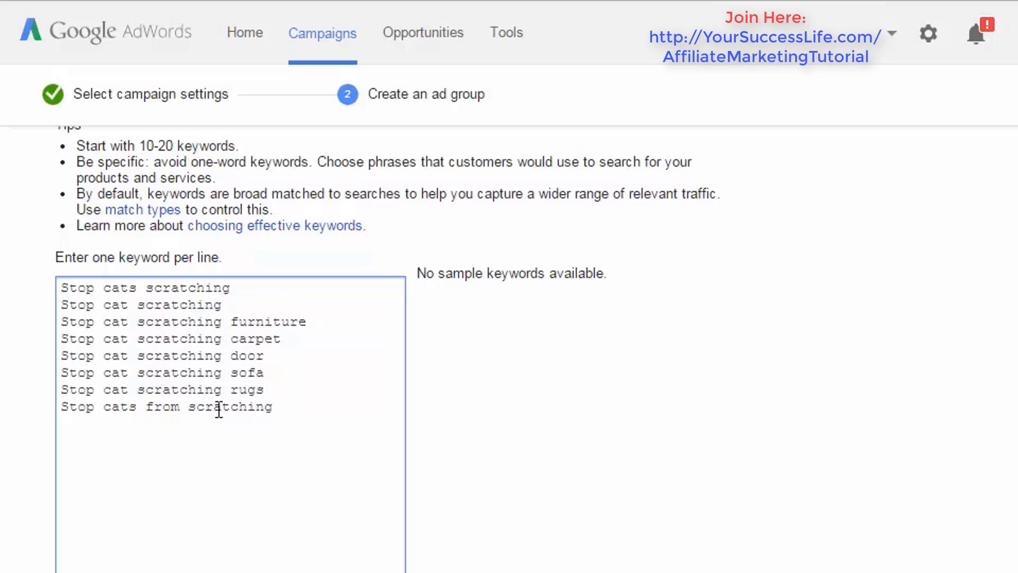
drag(95, 406, 305, 412)
click(305, 411)
click(601, 434)
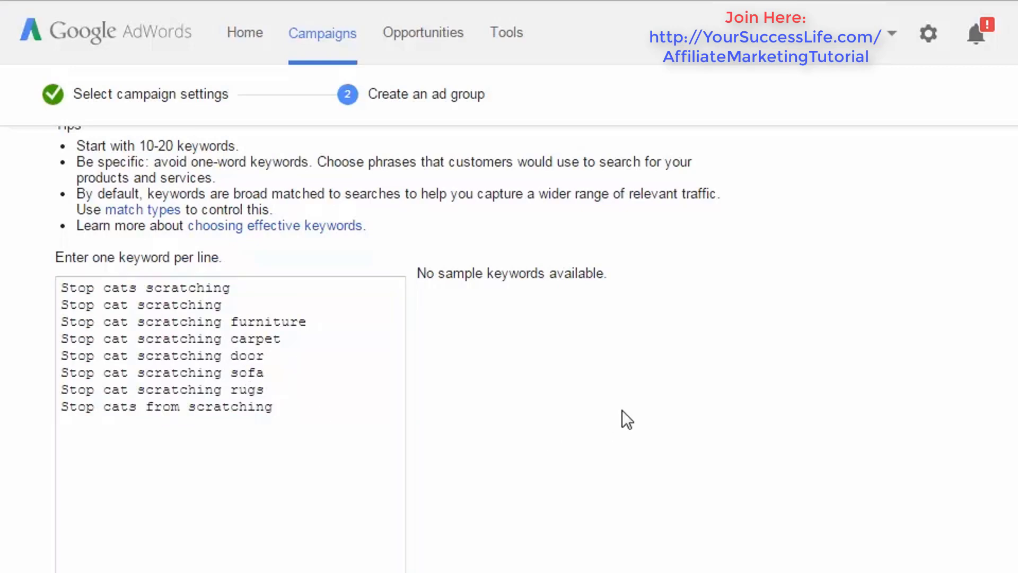
scroll(997, 332, down, 4)
scroll(203, 159, up, 1)
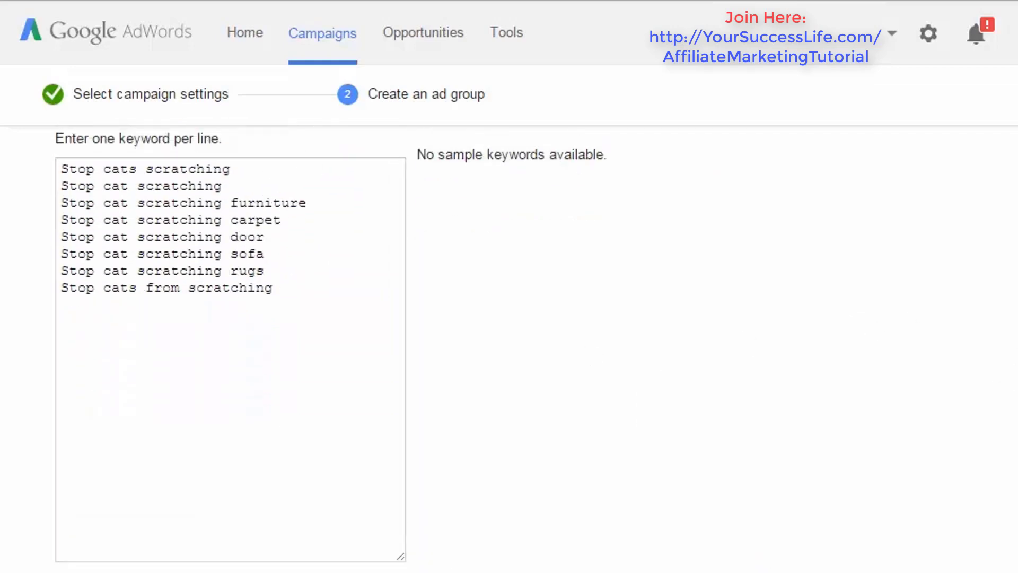
- Save the ad group, proceed to billing, and continue with New Zealand (NZ) as the billing address country
scroll(509, 344, down, 1)
scroll(504, 348, down, 1)
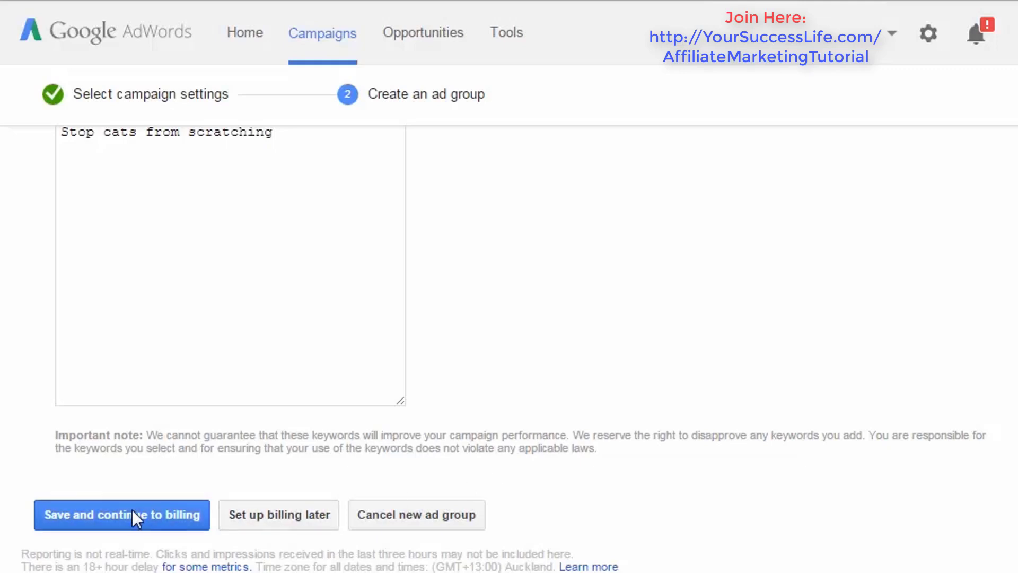
click(153, 518)
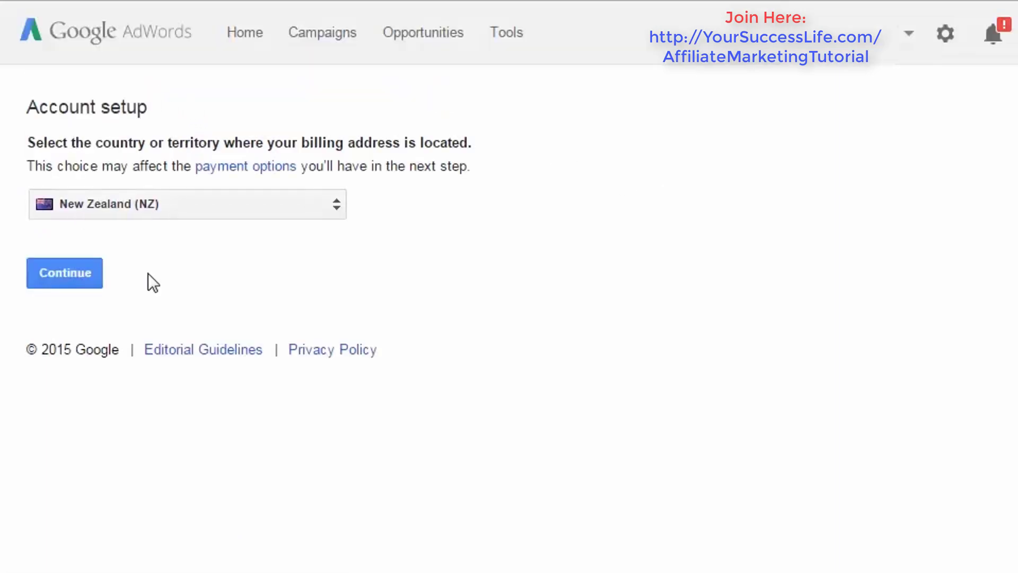
click(81, 270)
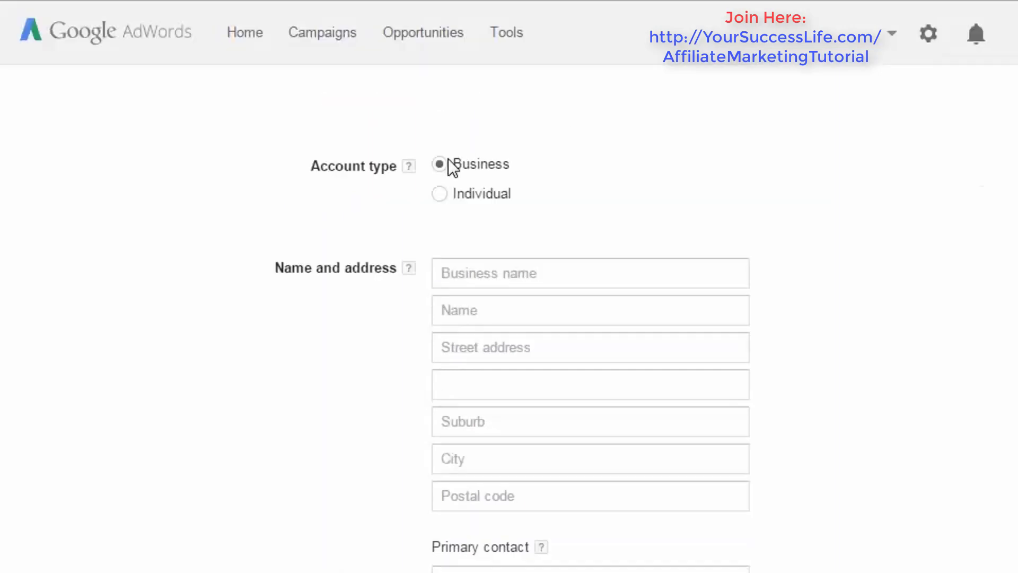
- Check the Business and Individual account types, leave Business selected, and review the billing form's contact, payment, card, language and terms sections
click(440, 194)
click(439, 165)
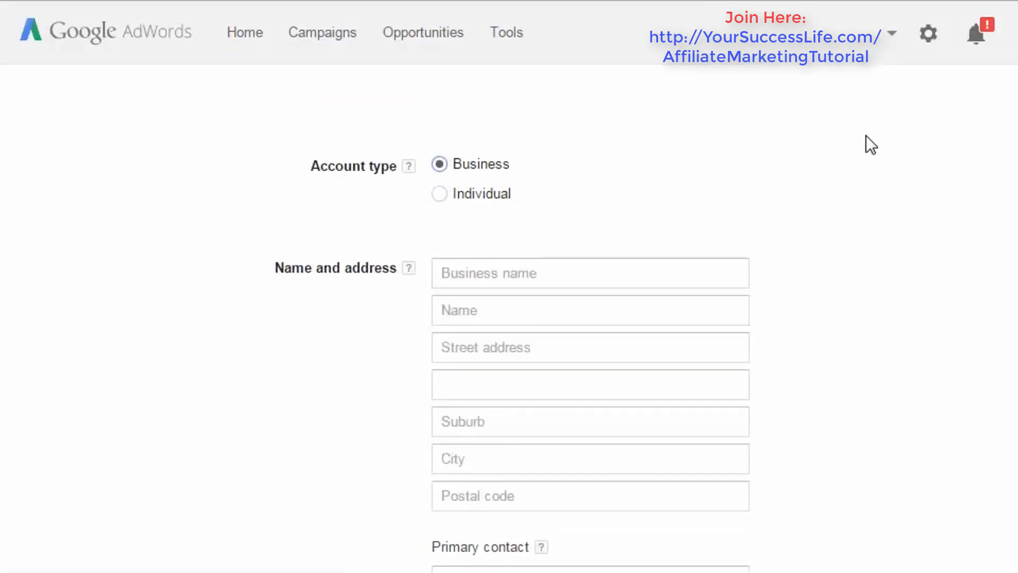
scroll(590, 318, down, 5)
scroll(590, 318, down, 10)
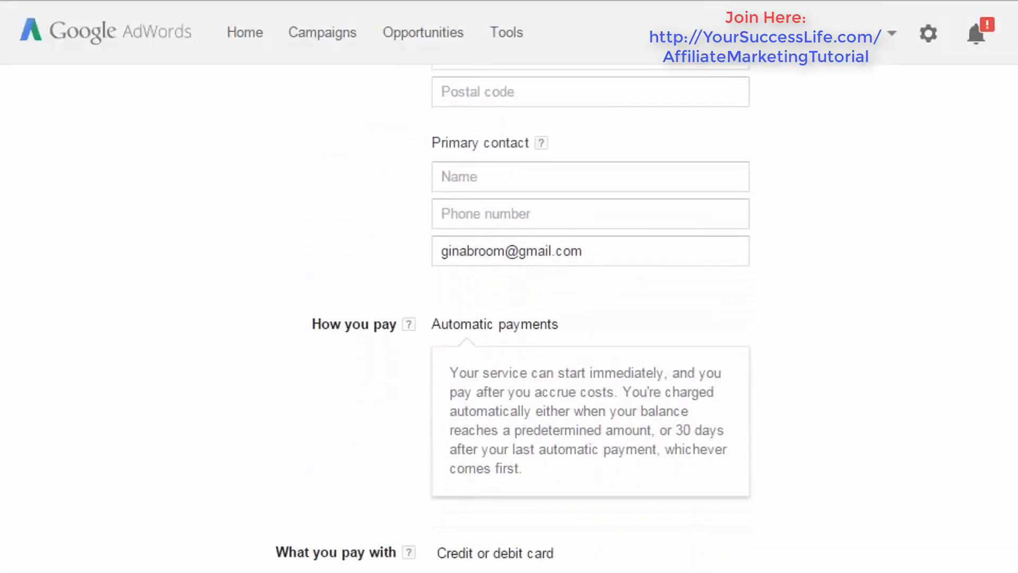
scroll(590, 318, down, 4)
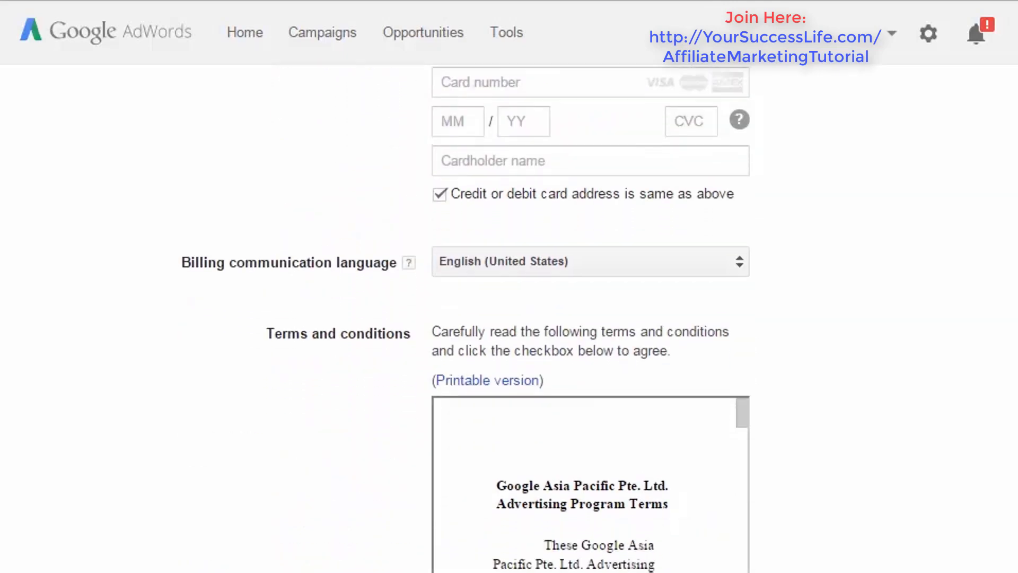